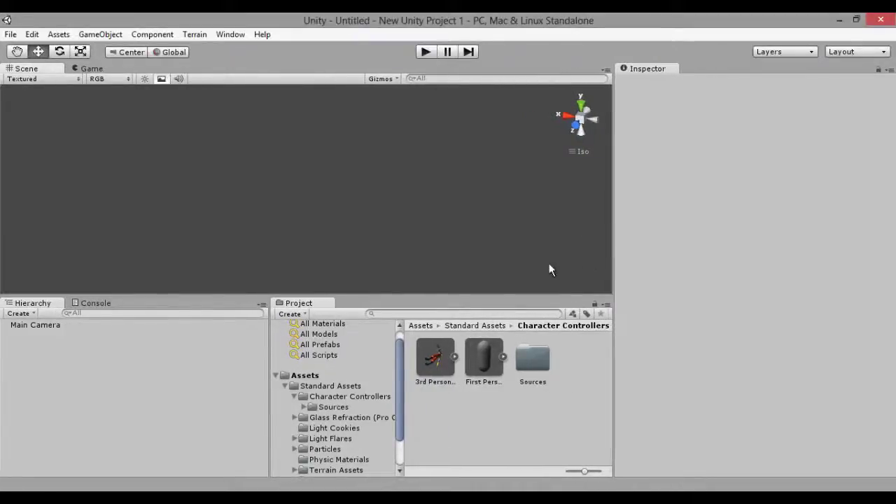
# Switch the empty scene between the front, right and top views to examine its axis orientations
pyautogui.moveTo(520, 295); pyautogui.dragTo(520, 299)
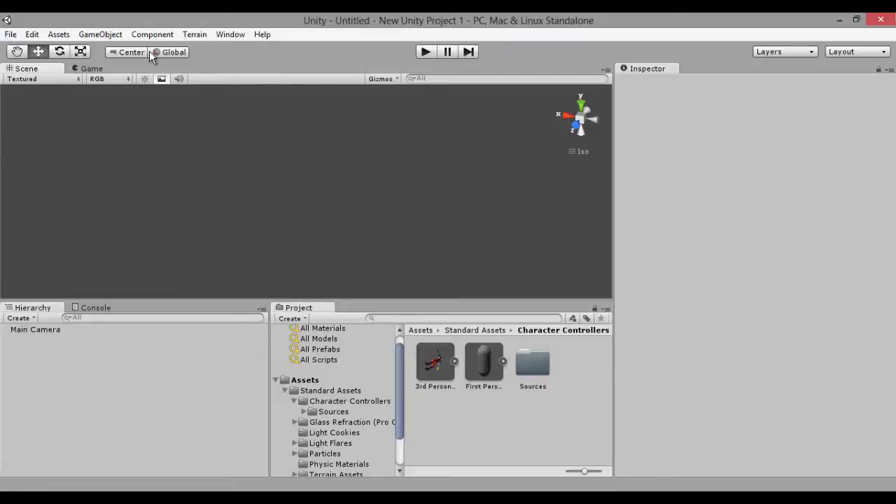
pyautogui.keyDown('alt'); pyautogui.moveTo(478, 158); pyautogui.dragTo(504, 136); pyautogui.keyUp('alt')
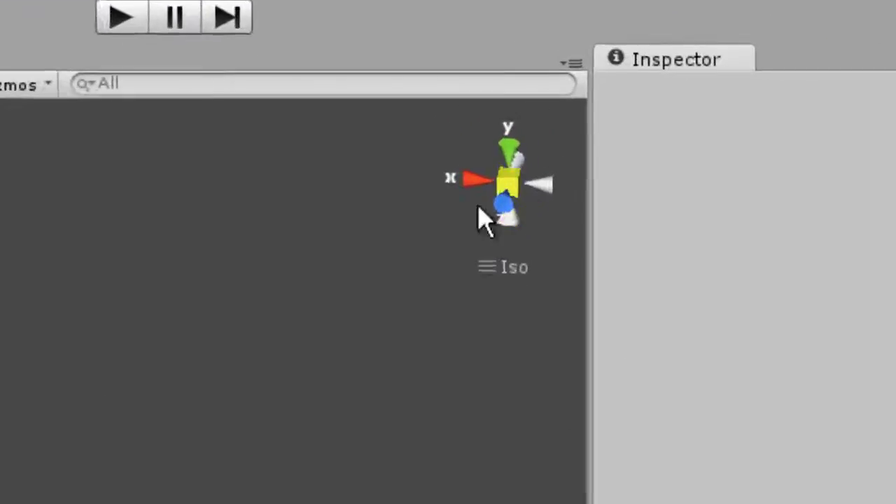
pyautogui.click(560, 116)
pyautogui.click(479, 170)
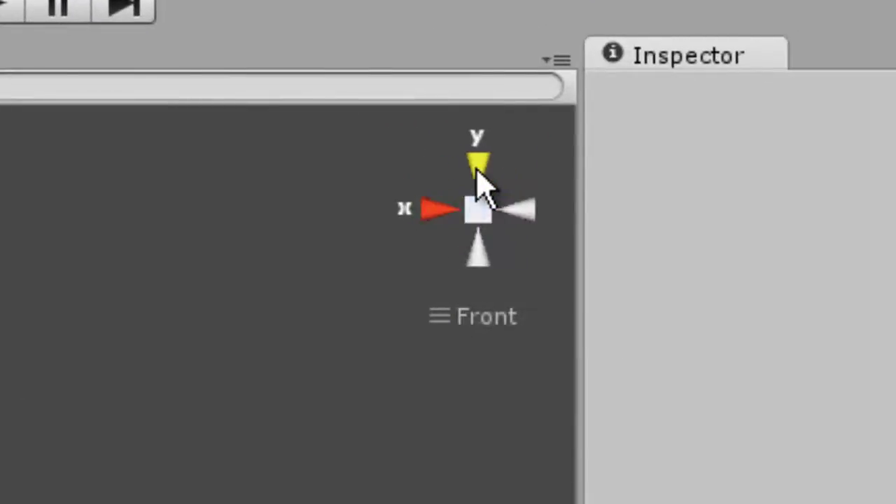
pyautogui.click(441, 212)
pyautogui.click(441, 211)
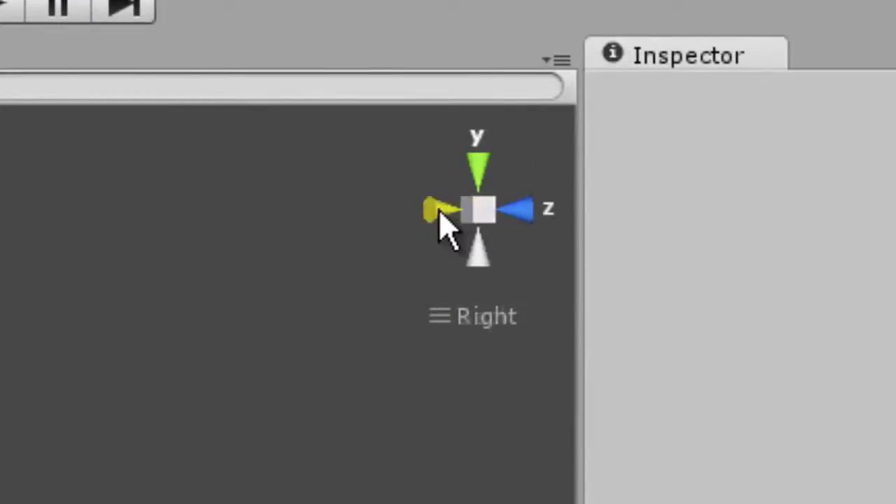
pyautogui.click(441, 212)
pyautogui.click(441, 211)
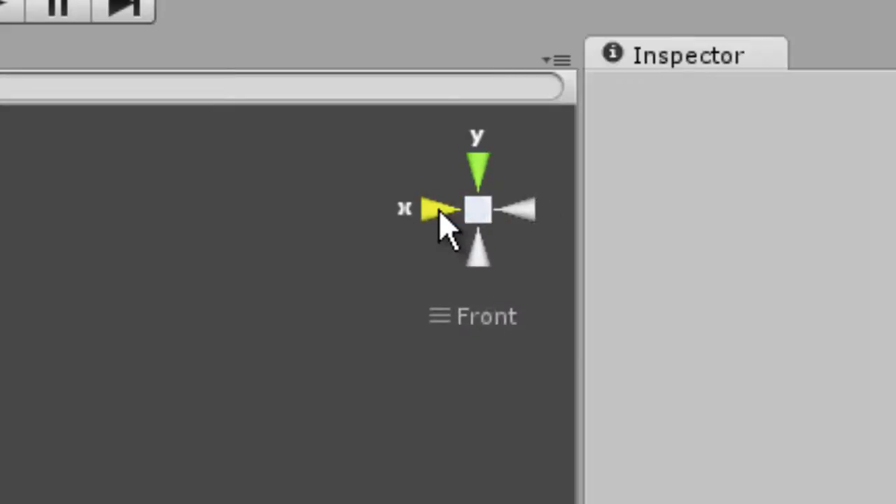
pyautogui.click(442, 211)
pyautogui.click(481, 166)
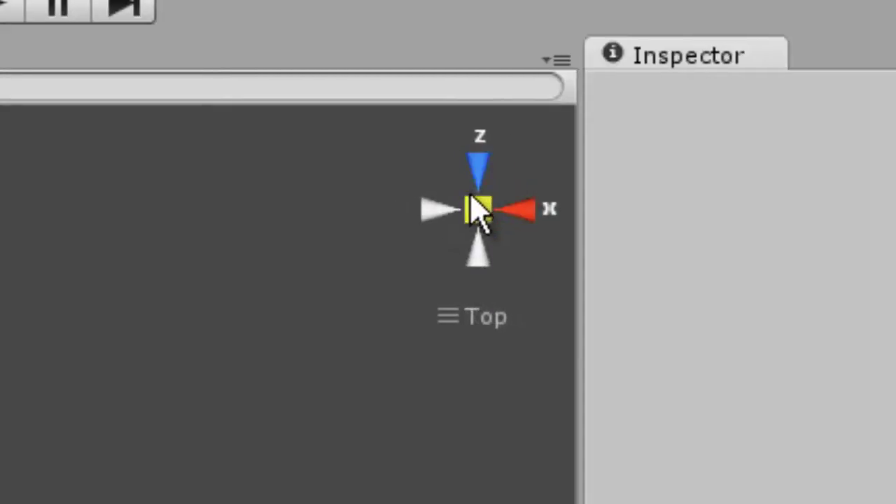
pyautogui.click(484, 165)
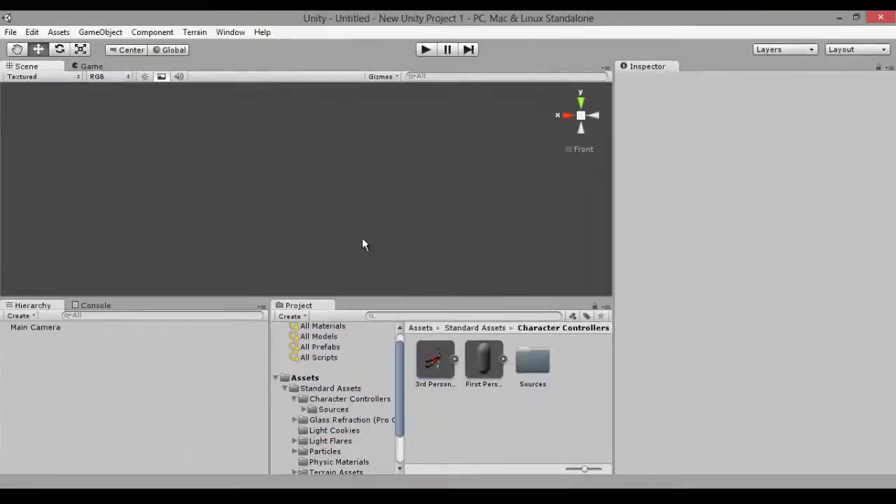
# Orbit around the empty scene and check the Game view before returning to the Scene view
pyautogui.keyDown('alt'); pyautogui.moveTo(352, 193); pyautogui.dragTo(353, 164); pyautogui.keyUp('alt')
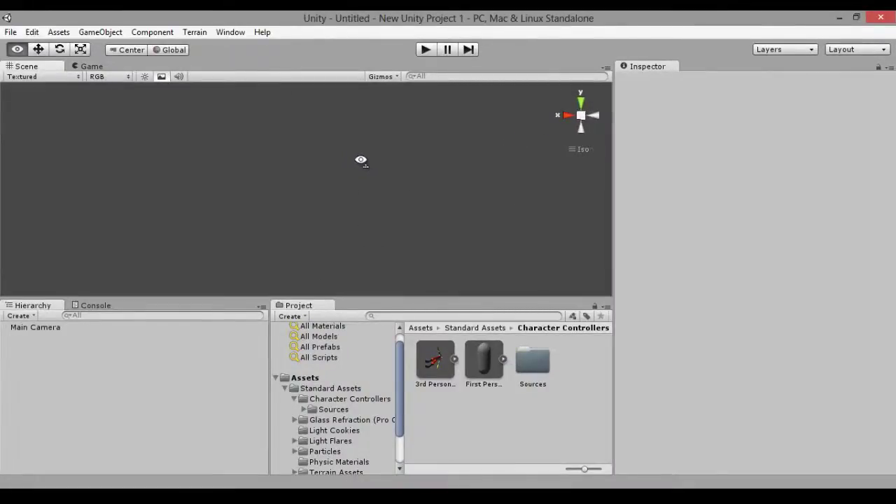
pyautogui.moveTo(390, 154)
pyautogui.keyDown('alt'); pyautogui.mouseDown()
pyautogui.moveTo(326, 177)
pyautogui.moveTo(320, 286)
pyautogui.moveTo(338, 161)
pyautogui.moveTo(536, 119)
pyautogui.moveTo(486, 266)
pyautogui.moveTo(587, 186)
pyautogui.moveTo(409, 217)
pyautogui.moveTo(324, 121)
pyautogui.moveTo(321, 192)
pyautogui.moveTo(365, 180)
pyautogui.moveTo(307, 209)
pyautogui.mouseUp(); pyautogui.keyUp('alt')
pyautogui.moveTo(307, 209); pyautogui.dragTo(412, 122, button='right')
pyautogui.click(91, 66)
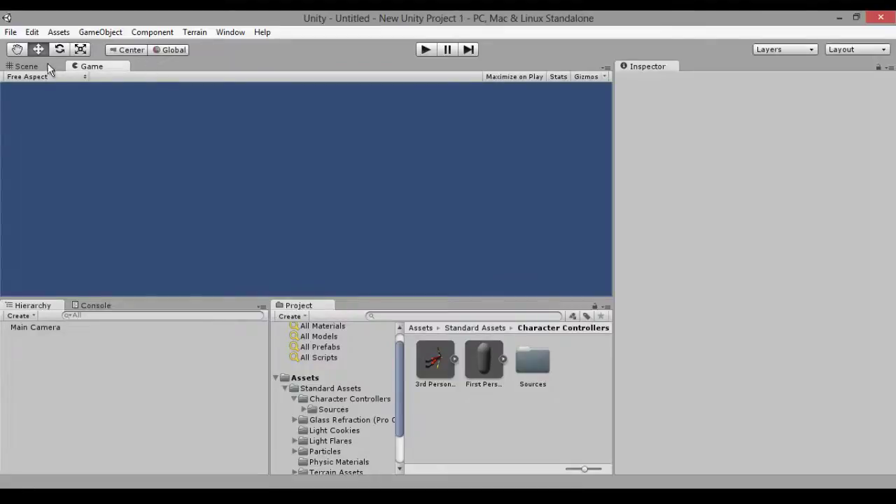
pyautogui.click(28, 65)
pyautogui.keyDown('alt'); pyautogui.moveTo(164, 182); pyautogui.dragTo(197, 167); pyautogui.keyUp('alt')
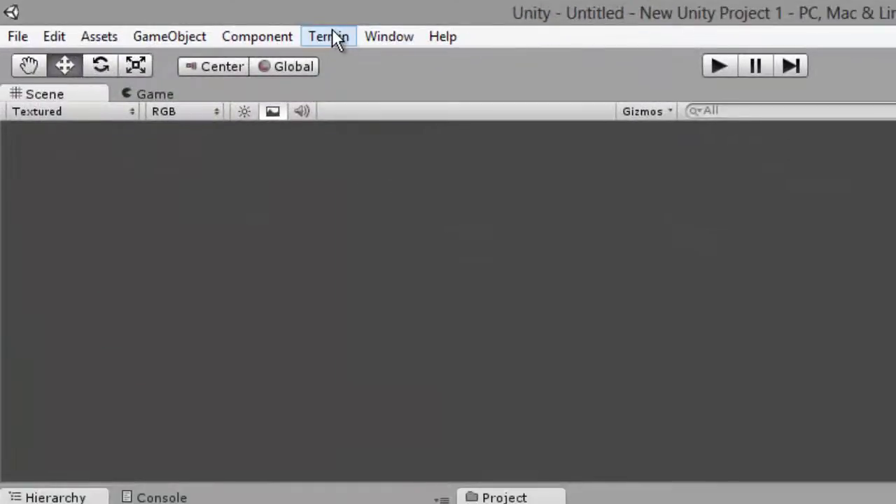
# Create a new terrain in the scene
pyautogui.click(181, 37)
pyautogui.moveTo(213, 93)
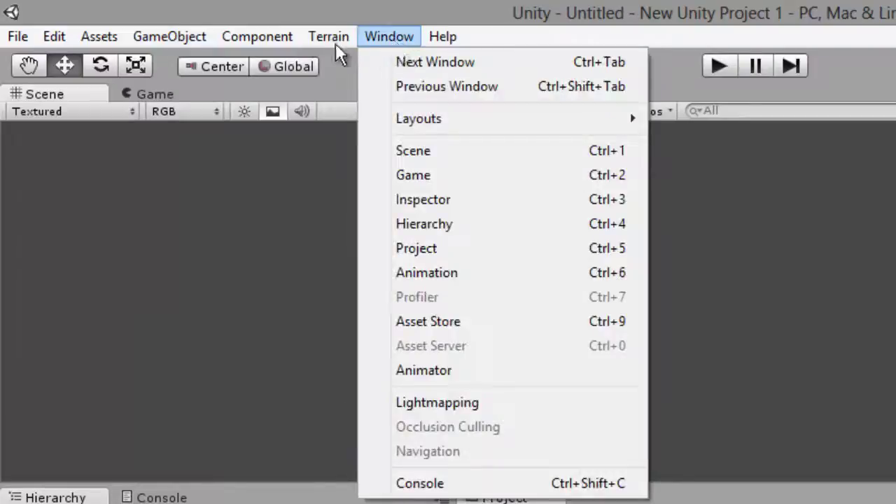
pyautogui.moveTo(330, 40)
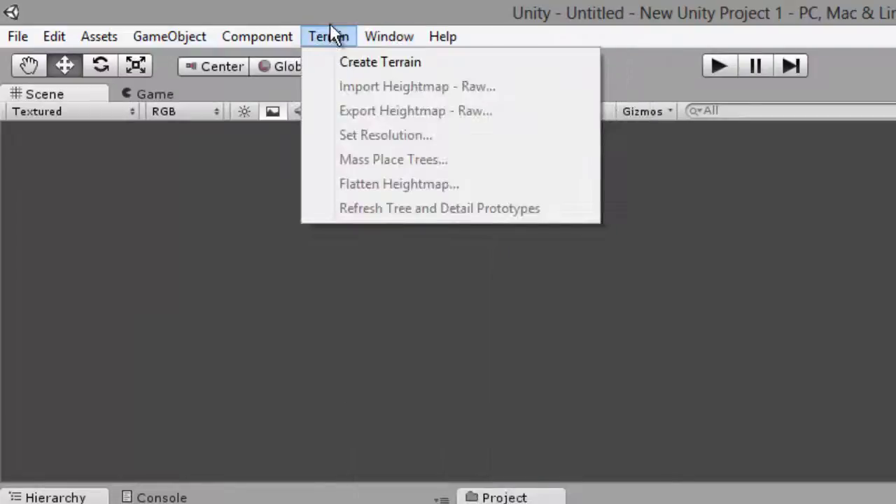
pyautogui.click(347, 62)
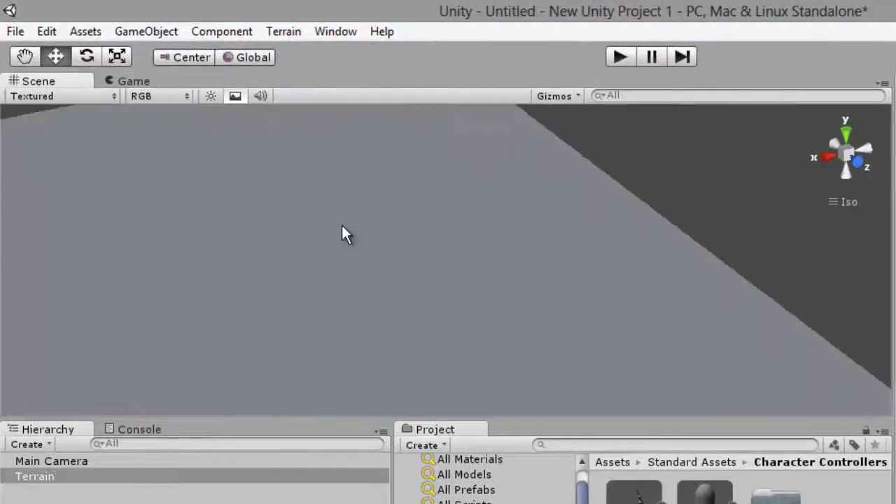
# Orbit and zoom around the new terrain to examine its full extent from several sides
pyautogui.keyDown('alt'); pyautogui.moveTo(396, 272); pyautogui.dragTo(522, 244); pyautogui.keyUp('alt')
pyautogui.keyDown('alt'); pyautogui.moveTo(450, 210); pyautogui.dragTo(324, 226); pyautogui.keyUp('alt')
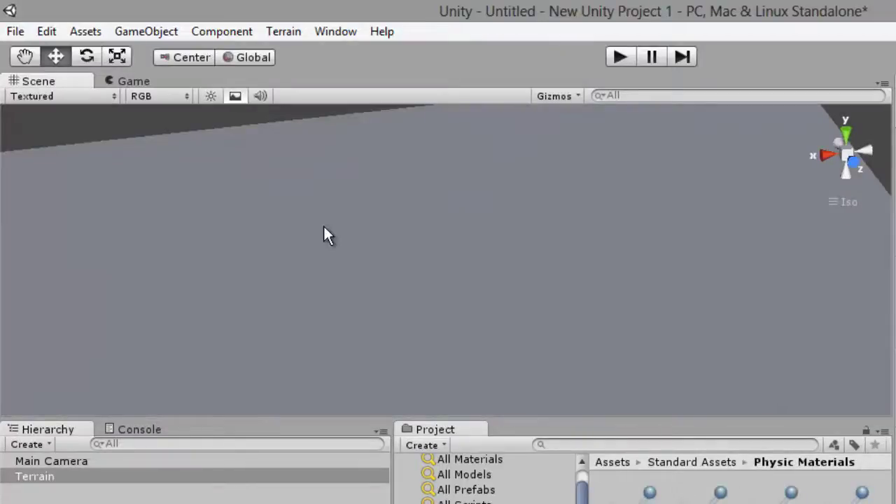
pyautogui.press('q')
pyautogui.keyDown('alt'); pyautogui.moveTo(350, 253); pyautogui.dragTo(512, 305, button='right'); pyautogui.keyUp('alt')
pyautogui.keyDown('alt'); pyautogui.moveTo(362, 333); pyautogui.dragTo(280, 294); pyautogui.keyUp('alt')
pyautogui.keyDown('alt'); pyautogui.moveTo(91, 322); pyautogui.dragTo(82, 306); pyautogui.keyUp('alt')
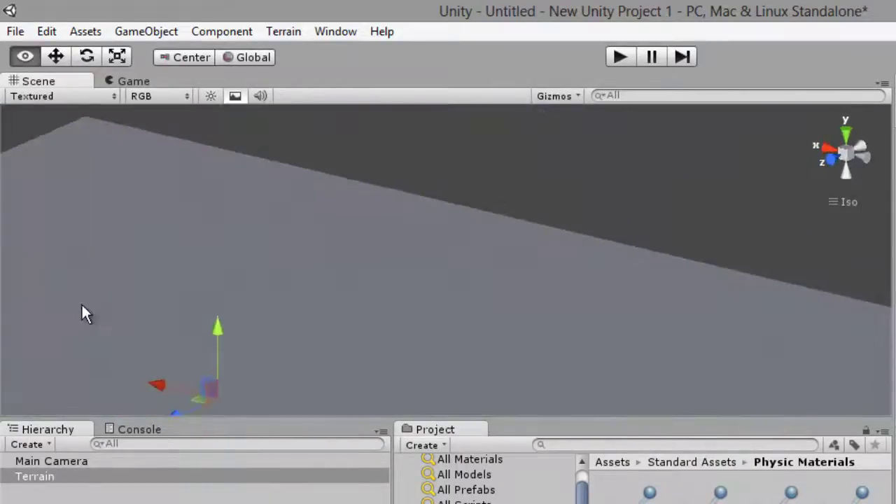
pyautogui.keyDown('alt'); pyautogui.moveTo(82, 304); pyautogui.dragTo(161, 304, button='right'); pyautogui.keyUp('alt')
pyautogui.keyDown('alt'); pyautogui.moveTo(277, 254); pyautogui.dragTo(134, 278); pyautogui.keyUp('alt')
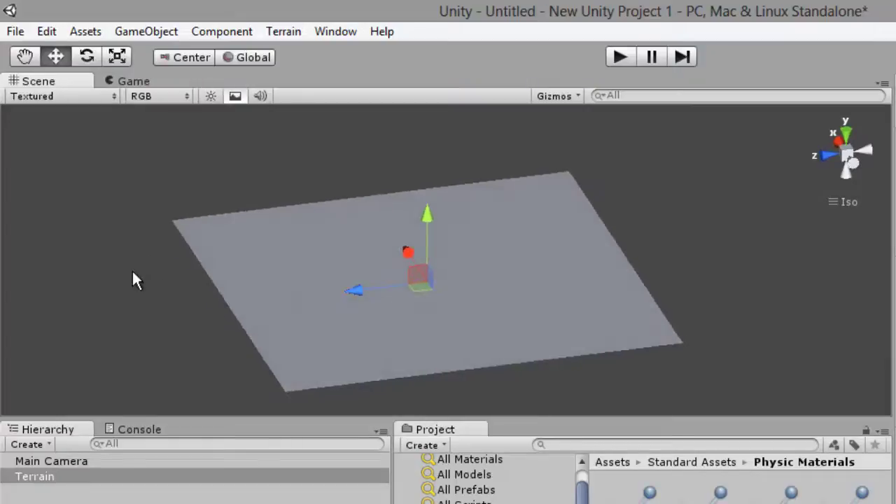
# Look through the Terrain Settings of the new terrain
pyautogui.click(280, 33)
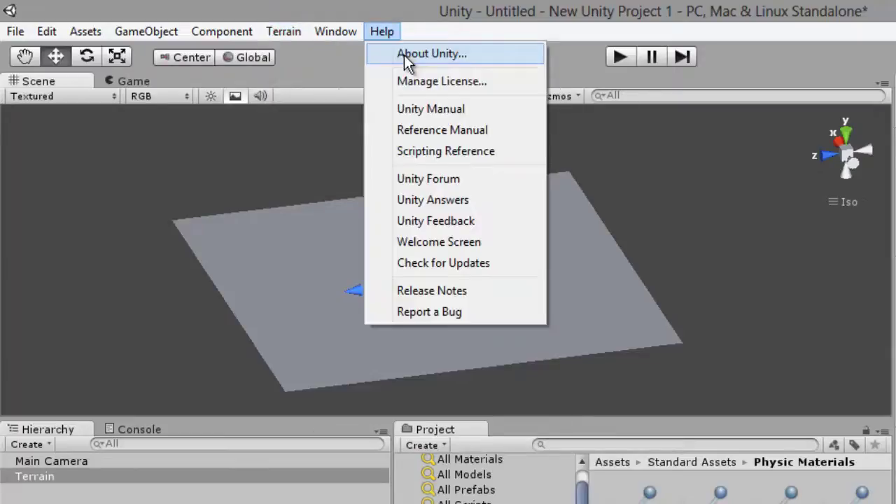
pyautogui.moveTo(335, 31)
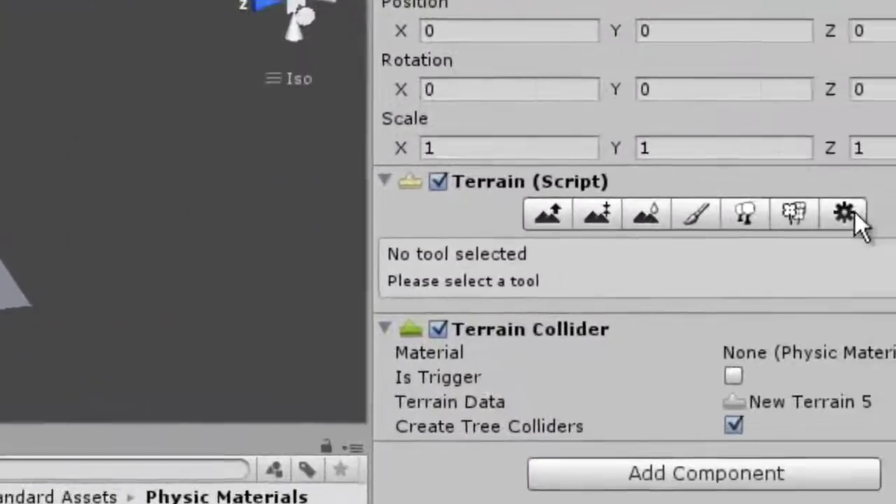
pyautogui.click(855, 213)
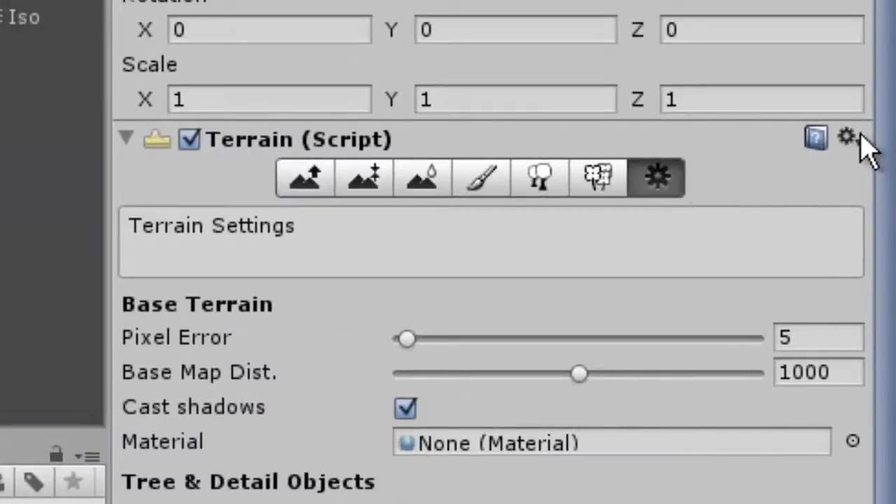
pyautogui.scroll(-5, 890, 141)
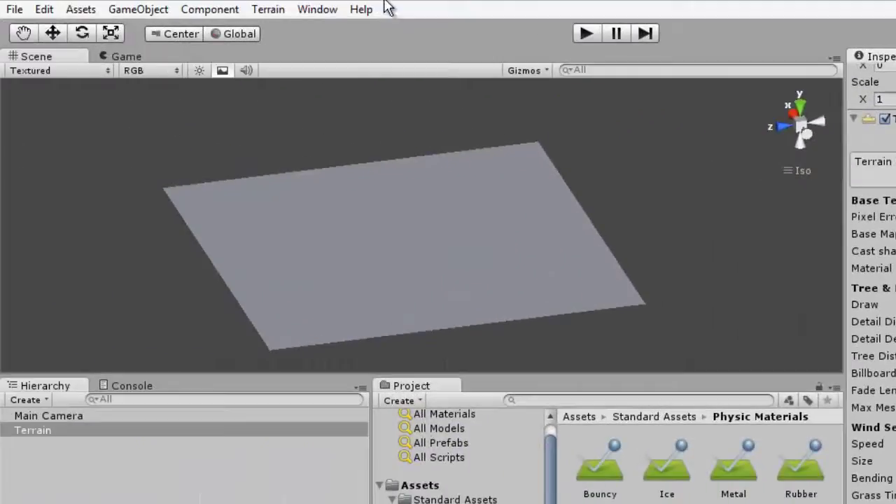
# Open the terrain's heightmap resolution settings and clear the Terrain Width value
pyautogui.click(270, 9)
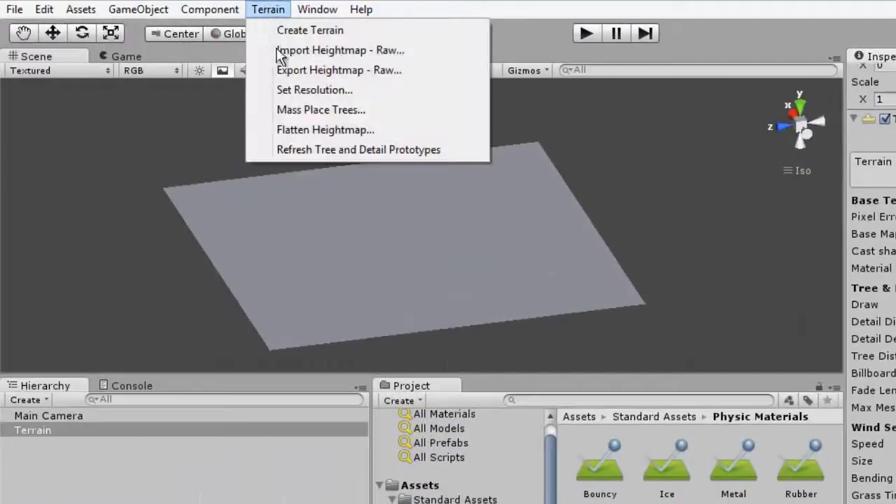
pyautogui.click(303, 90)
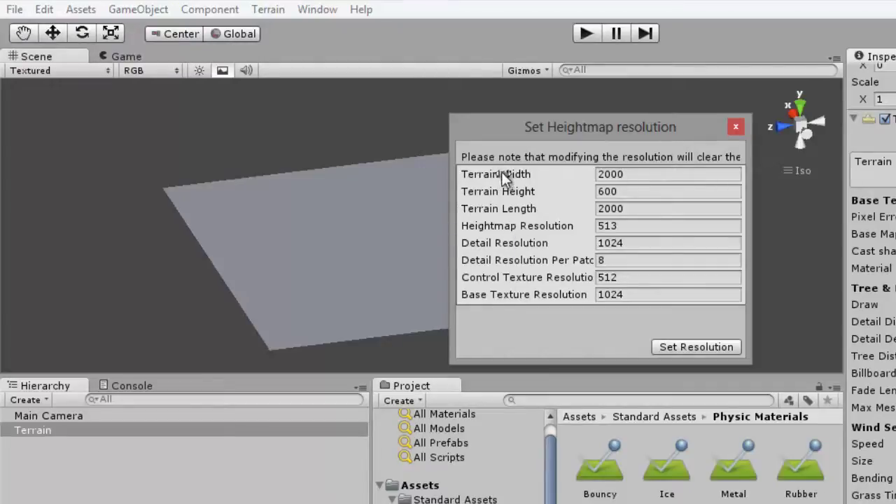
pyautogui.click(671, 174)
pyautogui.doubleClick(656, 174)
pyautogui.press('BackSpace')
# Try terrain widths of 512, 1024 and 2048 in the heightmap resolution settings
pyautogui.write('512')
pyautogui.press('BackSpace')
pyautogui.press('BackSpace')
pyautogui.press('BackSpace')
pyautogui.write('1')
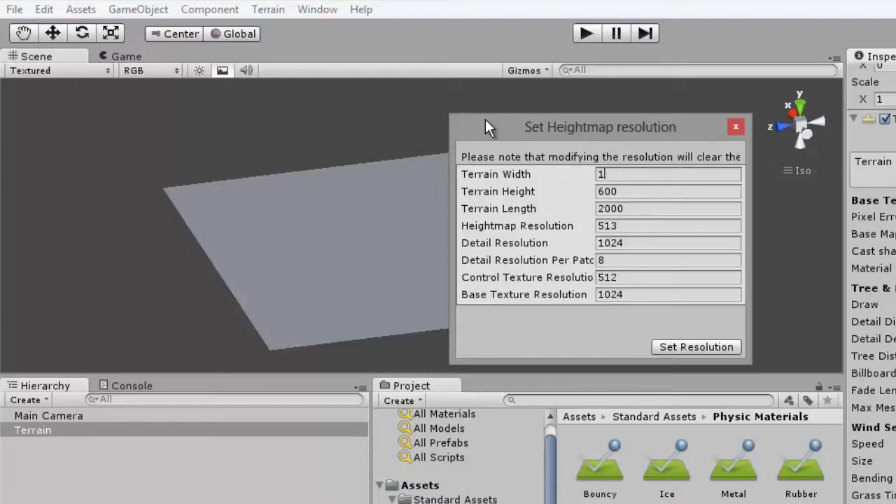
pyautogui.write('024')
pyautogui.press('BackSpace')
pyautogui.press('BackSpace')
pyautogui.press('BackSpace')
pyautogui.press('BackSpace')
pyautogui.write('2048')
pyautogui.press('BackSpace')
pyautogui.press('BackSpace')
pyautogui.press('BackSpace')
pyautogui.press('BackSpace')
# Set the Terrain Width and Terrain Length to 4096 and apply the resolution
pyautogui.write('4096')
pyautogui.click(654, 207)
pyautogui.write('4096')
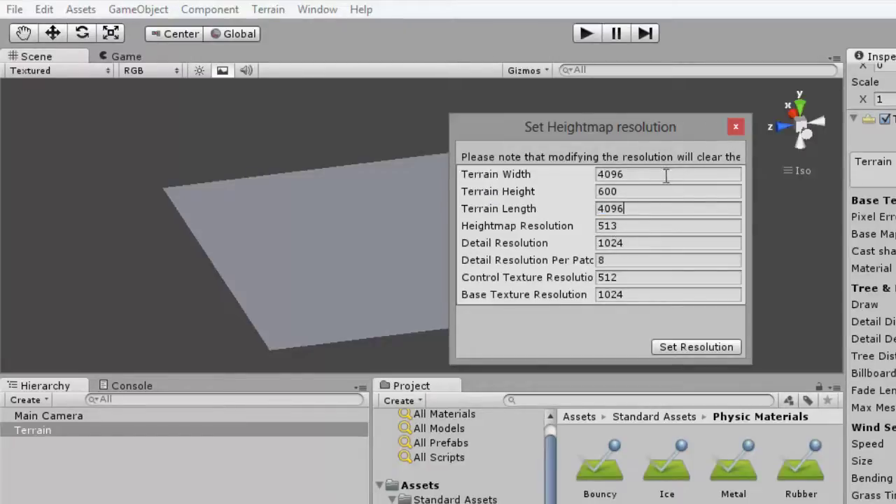
pyautogui.moveTo(637, 123); pyautogui.dragTo(727, 92)
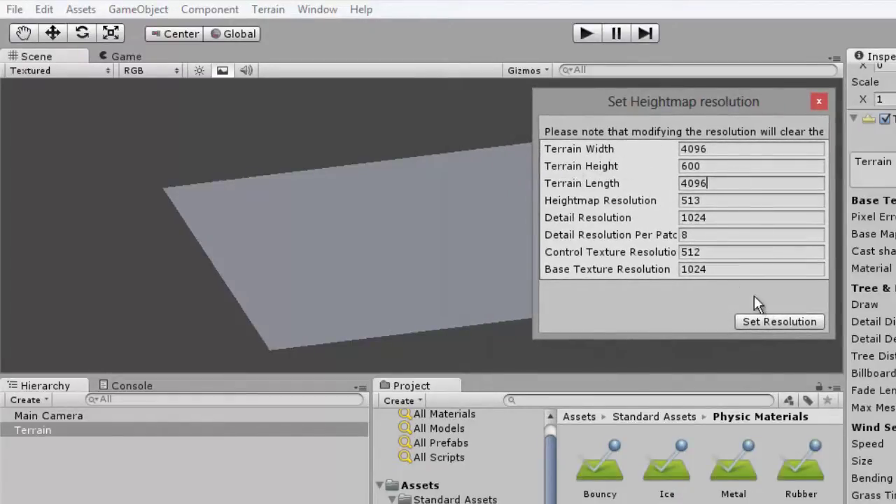
pyautogui.click(775, 320)
# Flatten the terrain's heightmap to a height of 100 meters
pyautogui.keyDown('alt'); pyautogui.moveTo(551, 224); pyautogui.dragTo(267, 143); pyautogui.keyUp('alt')
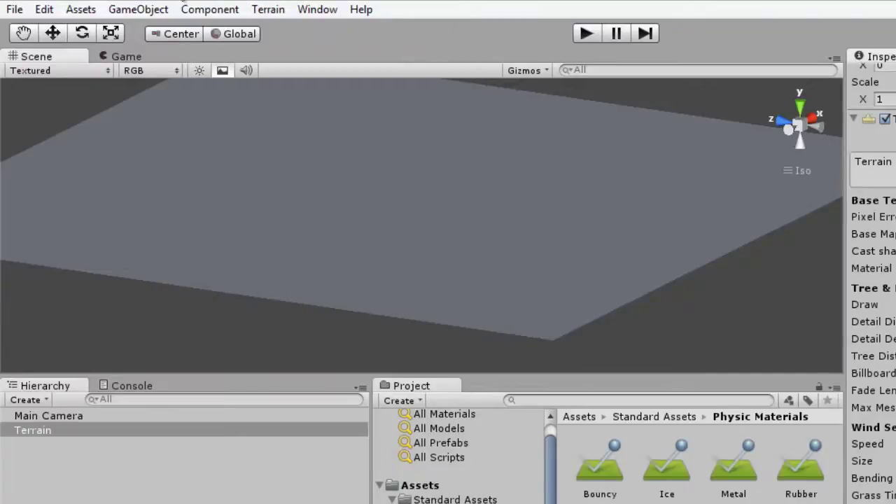
pyautogui.click(144, 10)
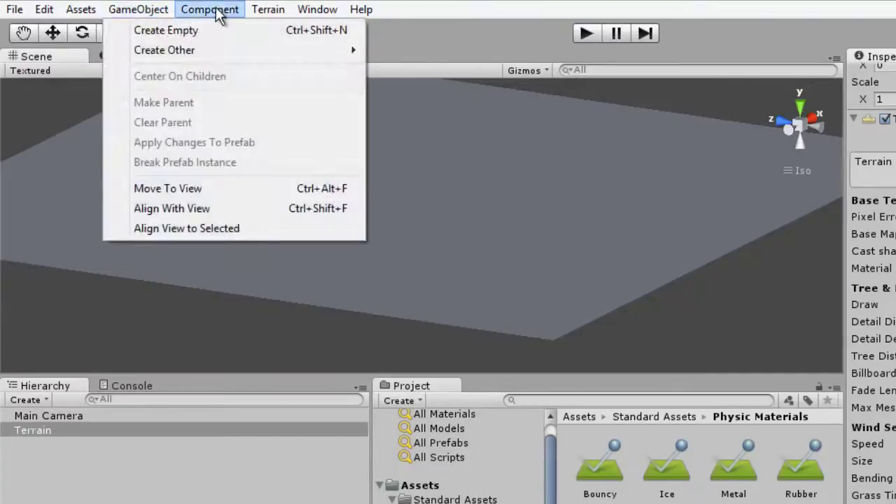
pyautogui.moveTo(266, 10)
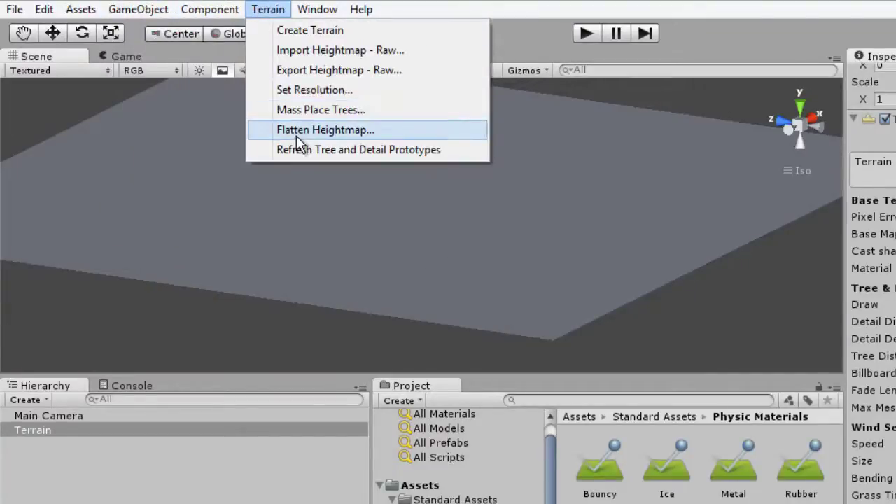
pyautogui.click(349, 135)
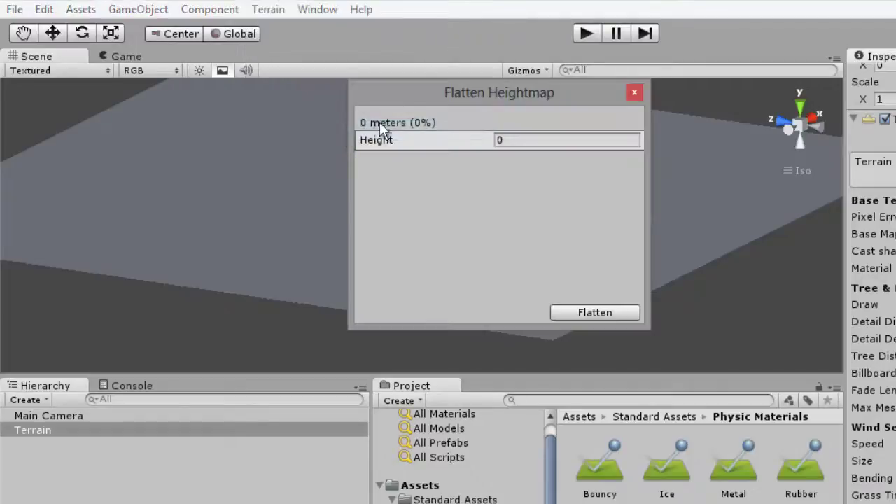
pyautogui.moveTo(411, 104); pyautogui.dragTo(541, 145)
pyautogui.click(655, 181)
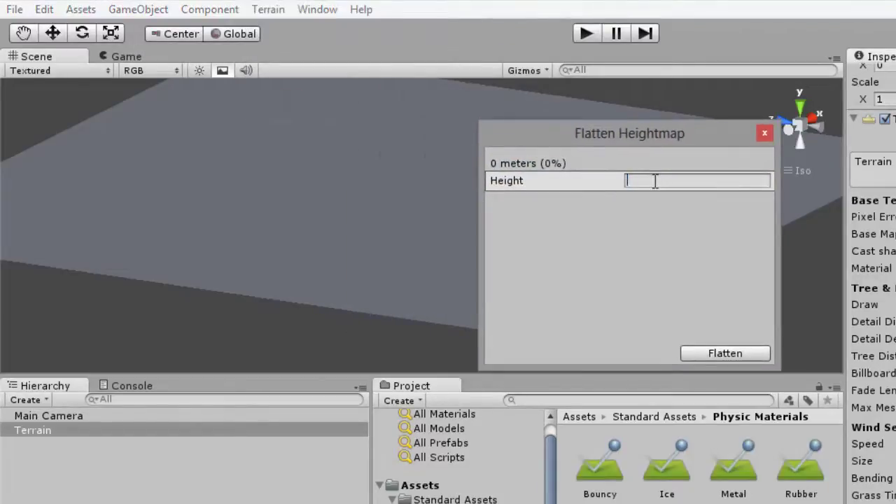
pyautogui.write('100')
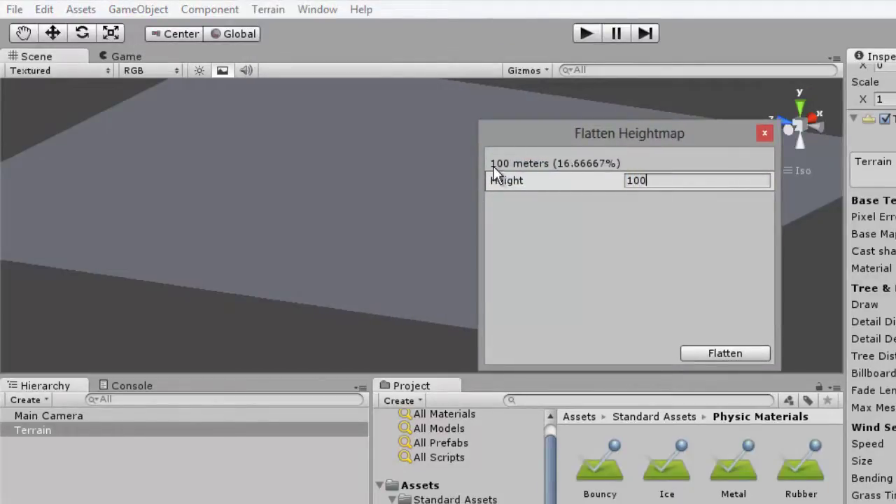
pyautogui.click(715, 351)
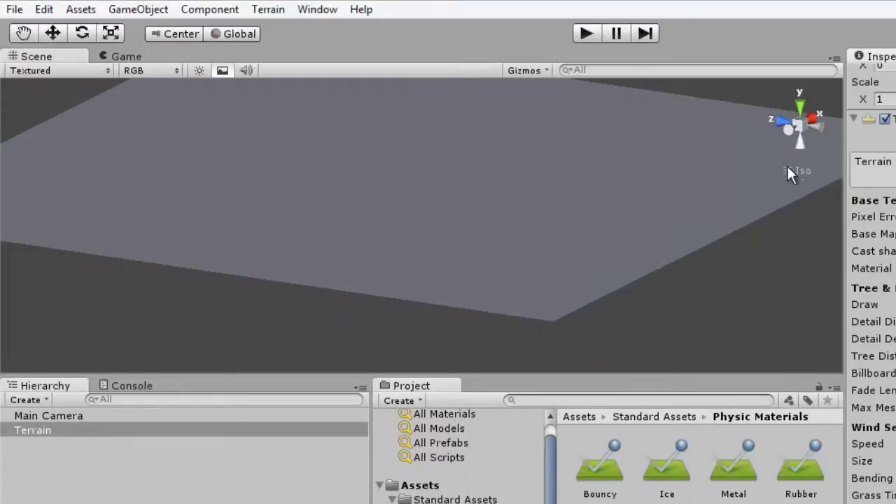
# Try a Raise / Lower Terrain stroke on the terrain surface and undo it
pyautogui.click(763, 216)
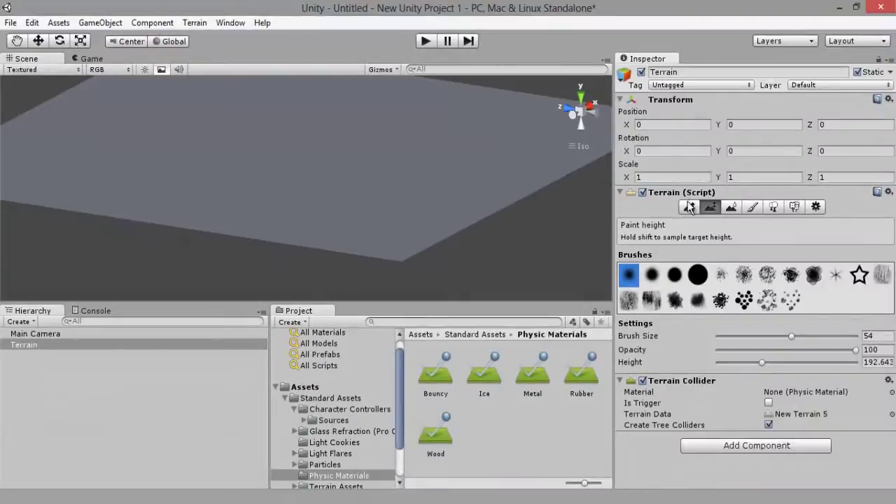
pyautogui.click(741, 216)
pyautogui.moveTo(315, 177); pyautogui.dragTo(332, 149)
pyautogui.hotkey('ctrl', 'z')
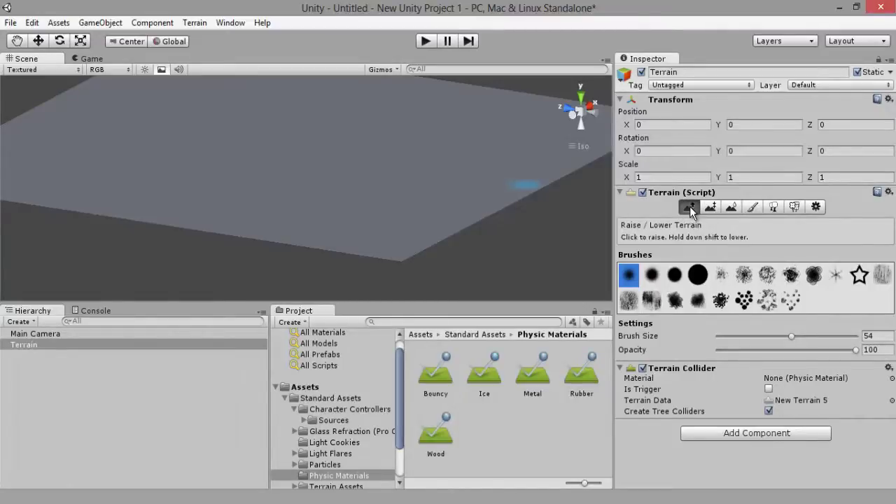
# Look through the Paint Height, Smooth Height, Paint Texture, Place Trees, Paint Details and Terrain Settings tools of the terrain
pyautogui.click(710, 207)
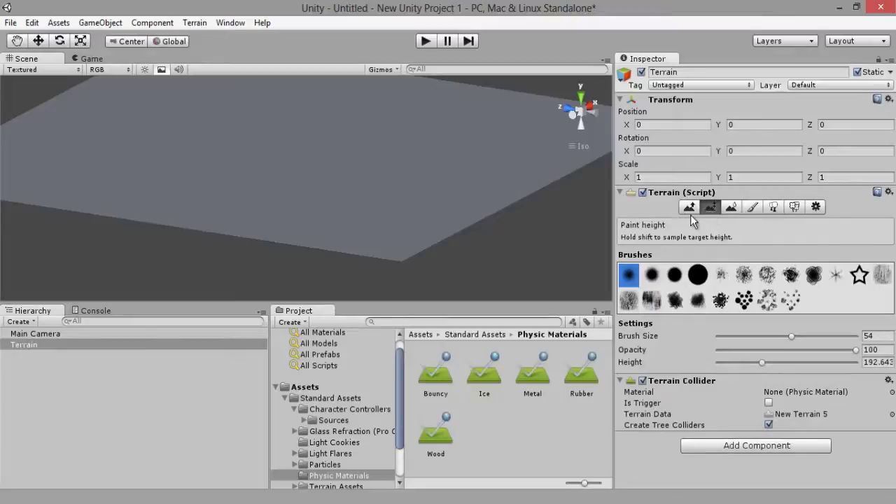
pyautogui.click(731, 206)
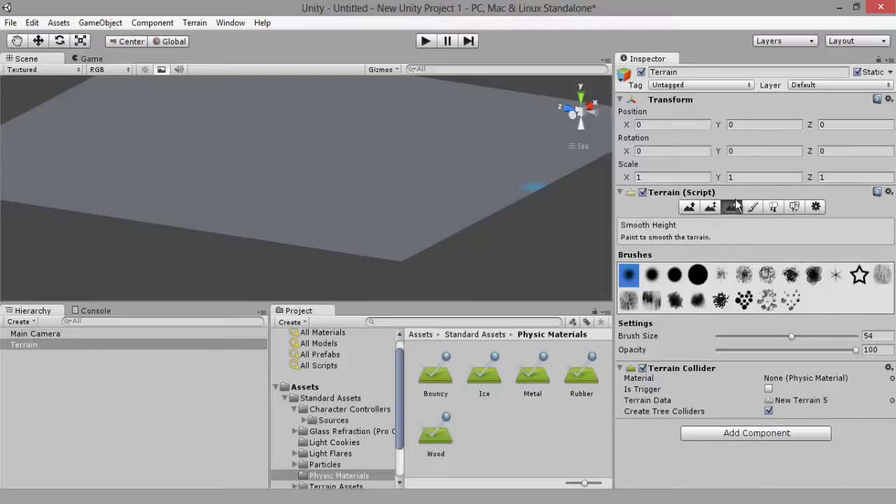
pyautogui.click(752, 206)
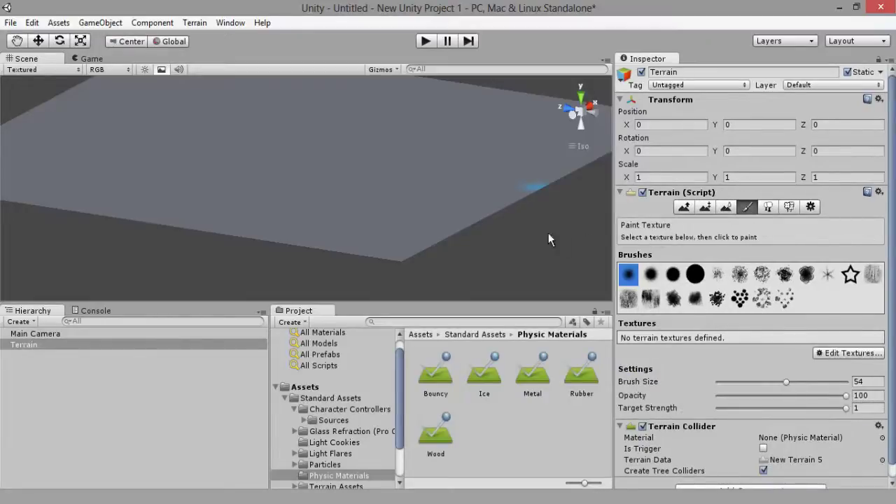
pyautogui.click(768, 206)
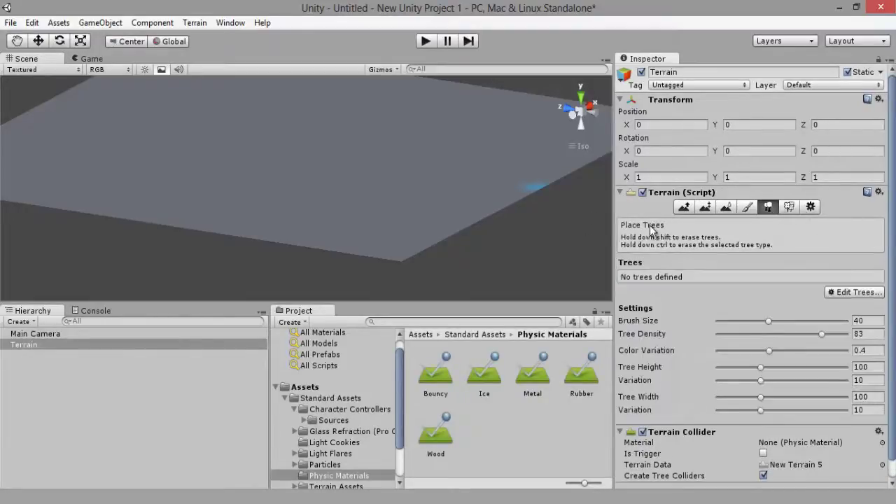
pyautogui.click(790, 206)
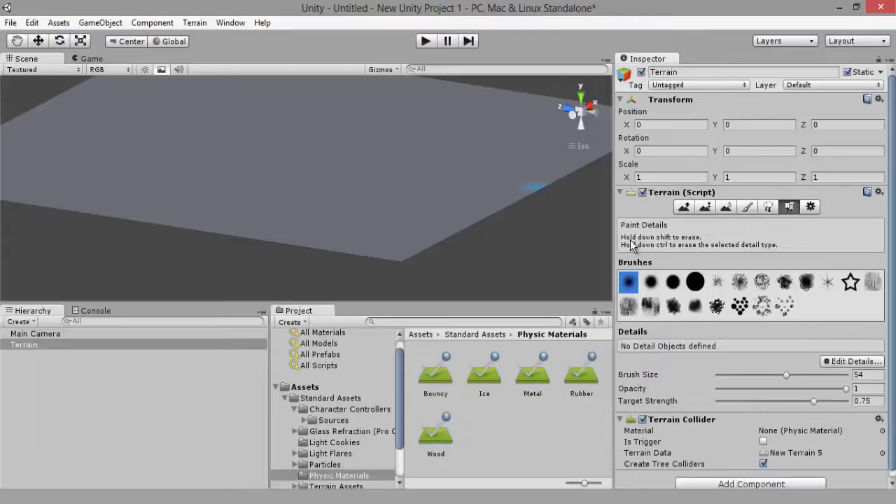
pyautogui.click(811, 207)
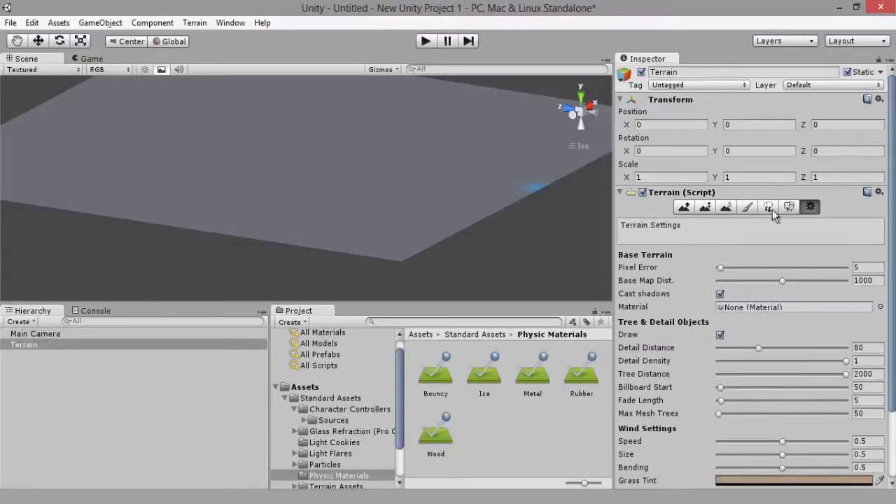
# Raise a hill near the terrain's corner using Raise / Lower Terrain with the second soft round brush at size 81
pyautogui.moveTo(460, 217); pyautogui.dragTo(513, 242, button='right')
pyautogui.click(678, 211)
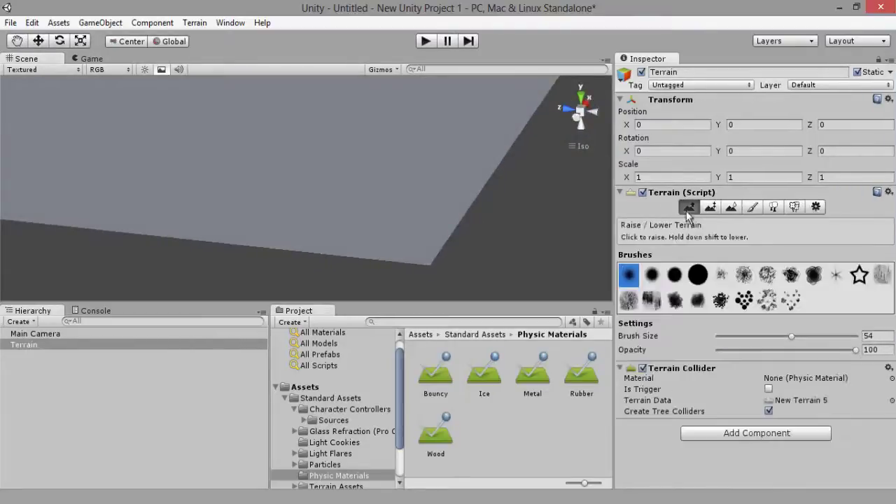
pyautogui.click(651, 276)
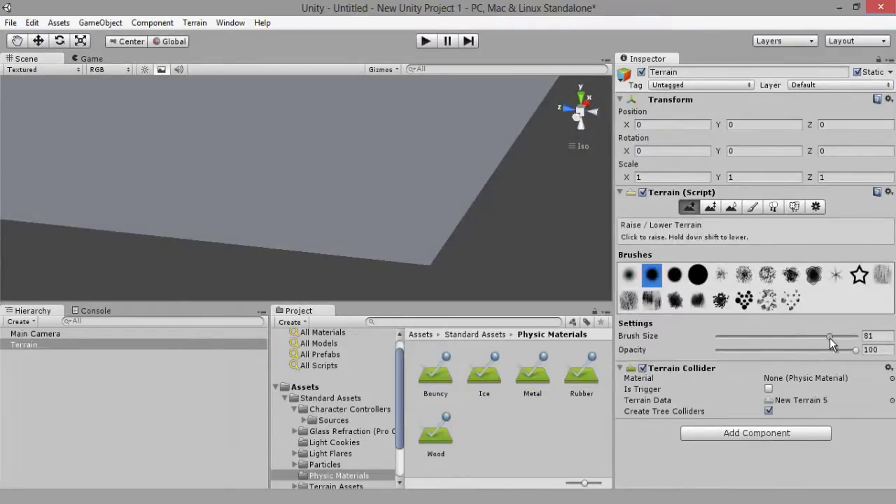
pyautogui.moveTo(352, 218)
pyautogui.mouseDown()
pyautogui.moveTo(374, 226)
pyautogui.moveTo(373, 197)
pyautogui.moveTo(395, 212)
pyautogui.moveTo(398, 190)
pyautogui.moveTo(397, 209)
pyautogui.moveTo(416, 201)
pyautogui.mouseUp()
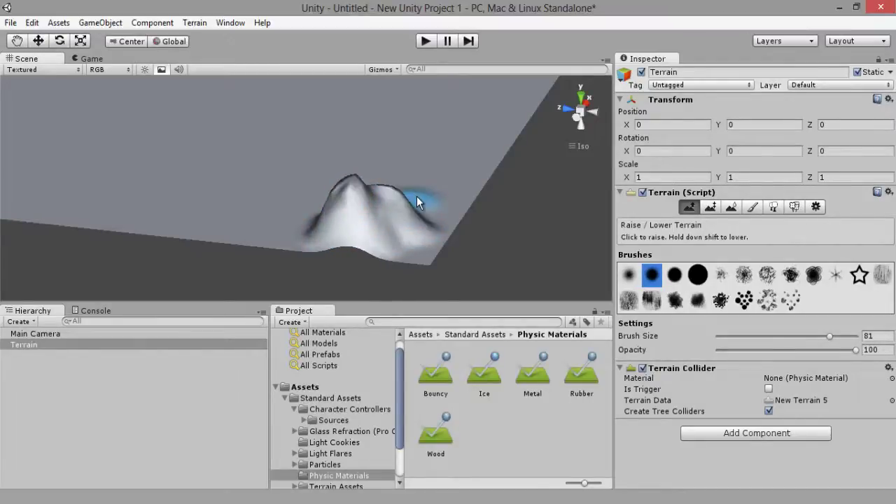
# Set the terrain's Pixel Error to 1 in the Terrain Settings
pyautogui.click(817, 209)
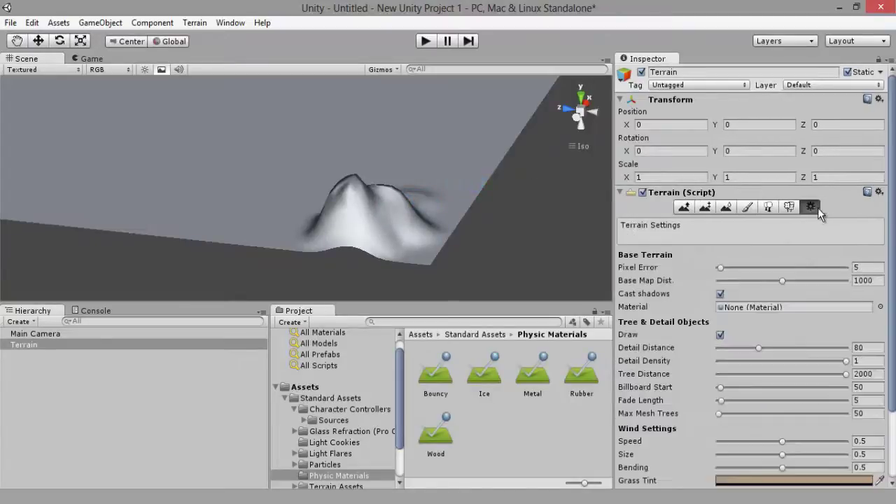
pyautogui.moveTo(721, 267); pyautogui.dragTo(699, 267)
pyautogui.click(271, 216)
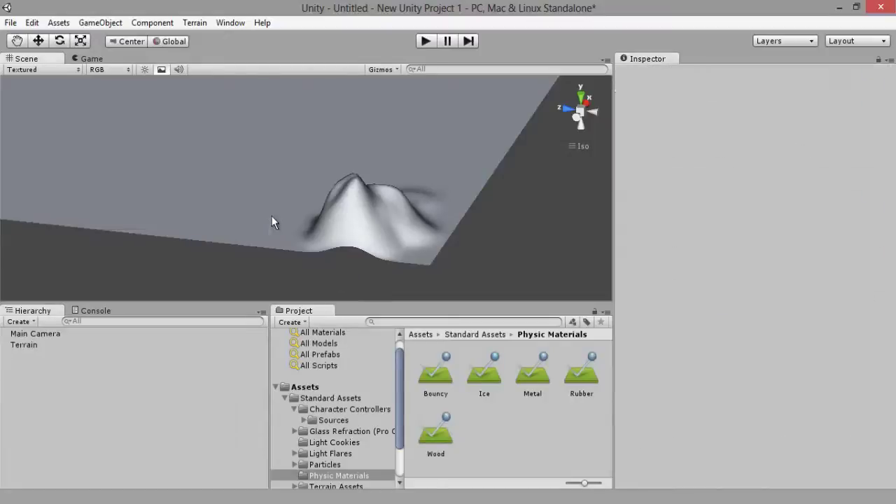
pyautogui.click(365, 211)
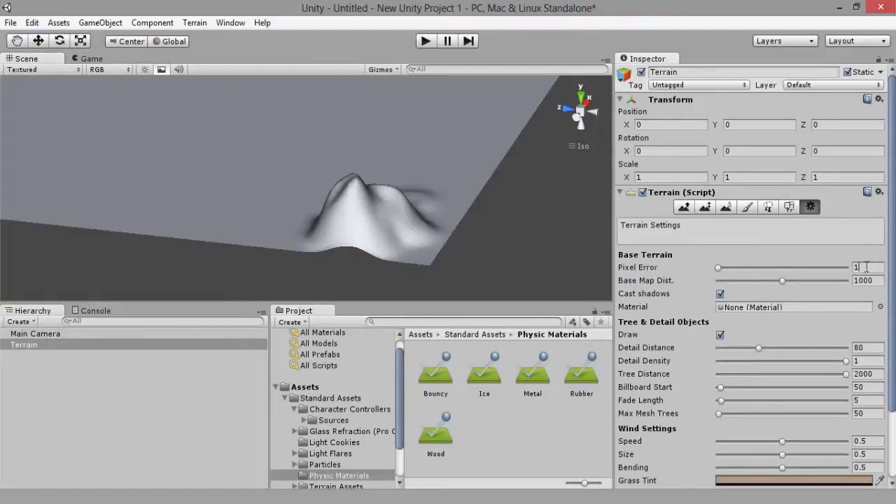
pyautogui.write('5')
pyautogui.press('BackSpace')
pyautogui.press('q')
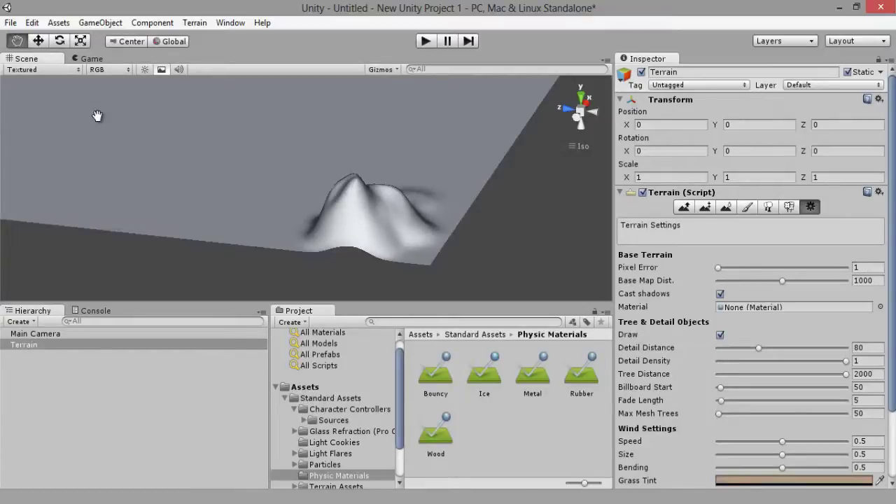
# Undo the hill raised near the terrain's corner
pyautogui.hotkey('ctrl', 'z')
pyautogui.hotkey('ctrl', 'z')
pyautogui.hotkey('ctrl', 'z')
pyautogui.hotkey('ctrl', 'z')
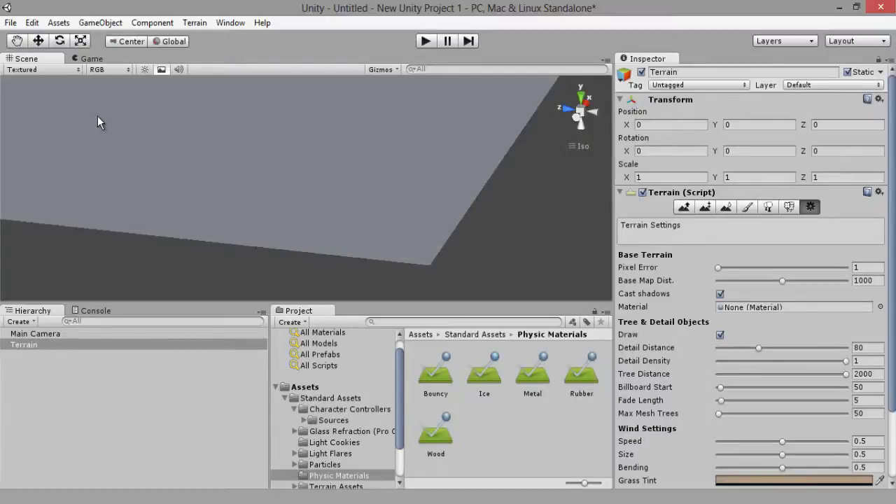
# Examine the Floor 10 plan sketch as a layout reference and switch back to the terrain scene in Unity
pyautogui.keyDown('alt'); pyautogui.moveTo(226, 152); pyautogui.dragTo(276, 156); pyautogui.keyUp('alt')
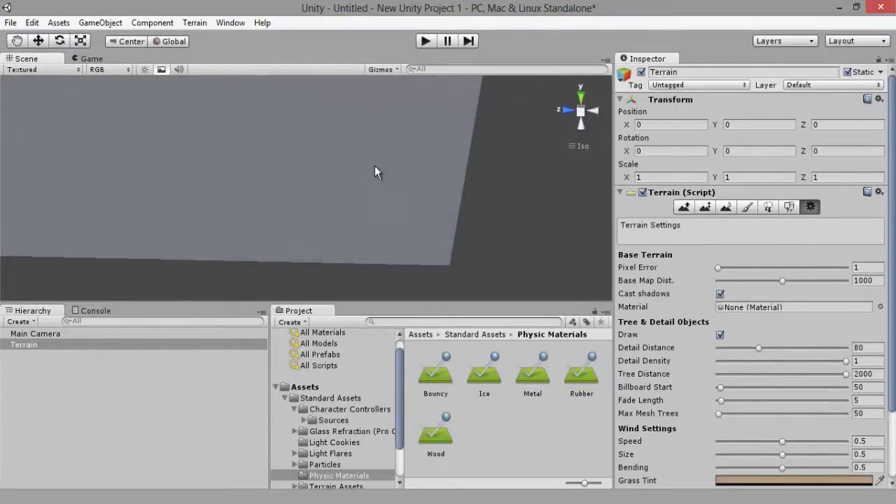
pyautogui.keyDown('alt'); pyautogui.moveTo(370, 125); pyautogui.dragTo(483, 185); pyautogui.keyUp('alt')
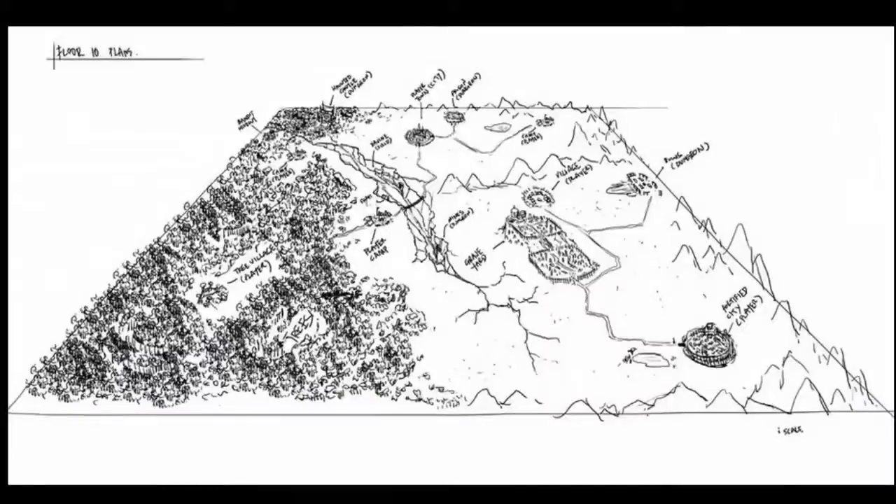
pyautogui.moveTo(135, 503)
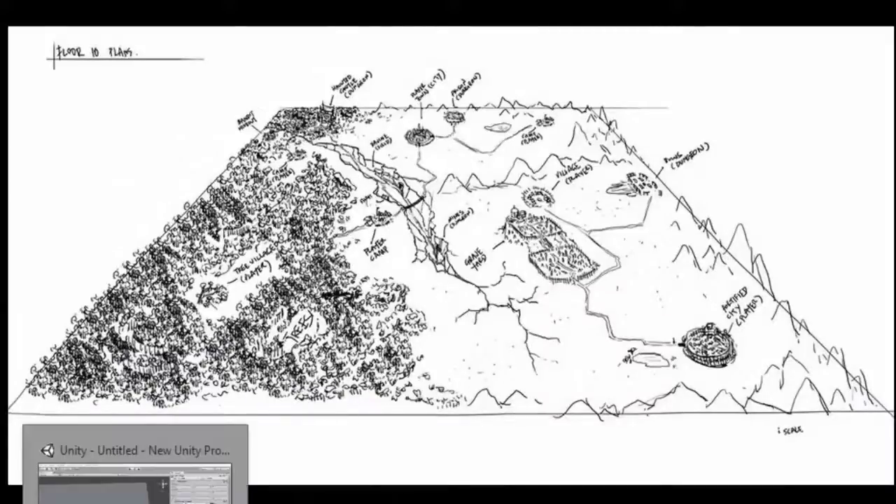
pyautogui.click(135, 483)
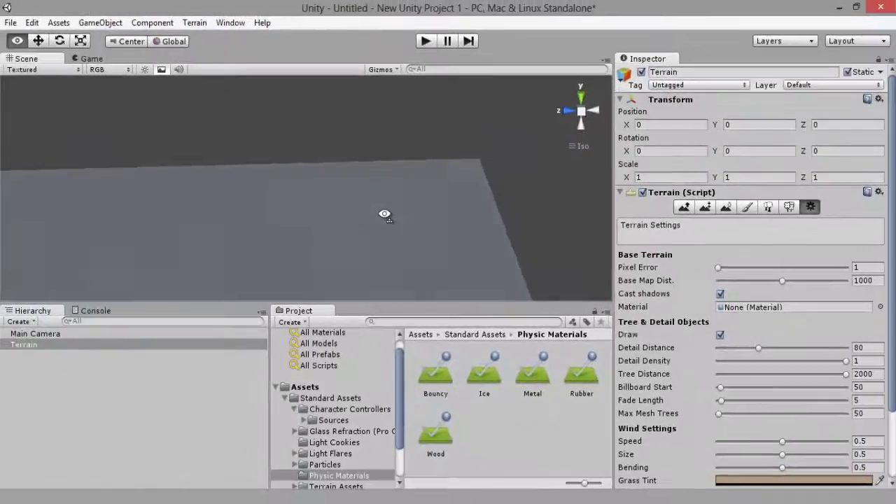
pyautogui.keyDown('alt'); pyautogui.moveTo(397, 221); pyautogui.dragTo(508, 123); pyautogui.keyUp('alt')
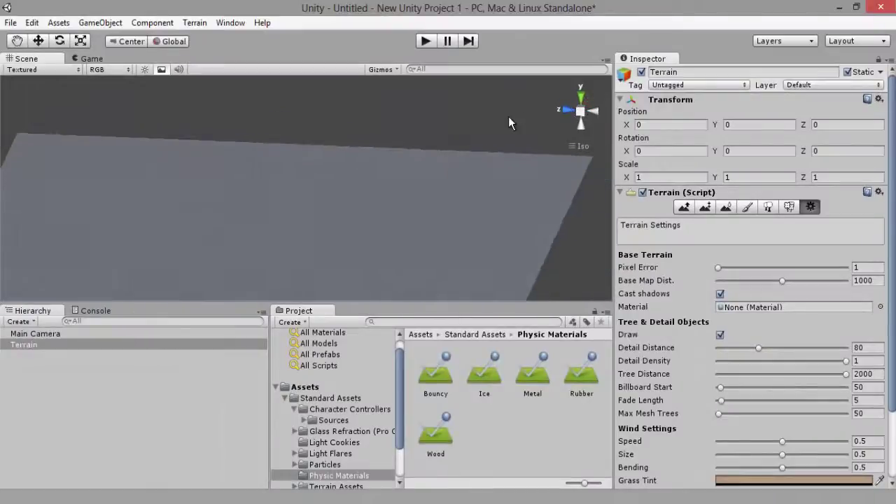
pyautogui.keyDown('alt'); pyautogui.moveTo(238, 143); pyautogui.dragTo(287, 153); pyautogui.keyUp('alt')
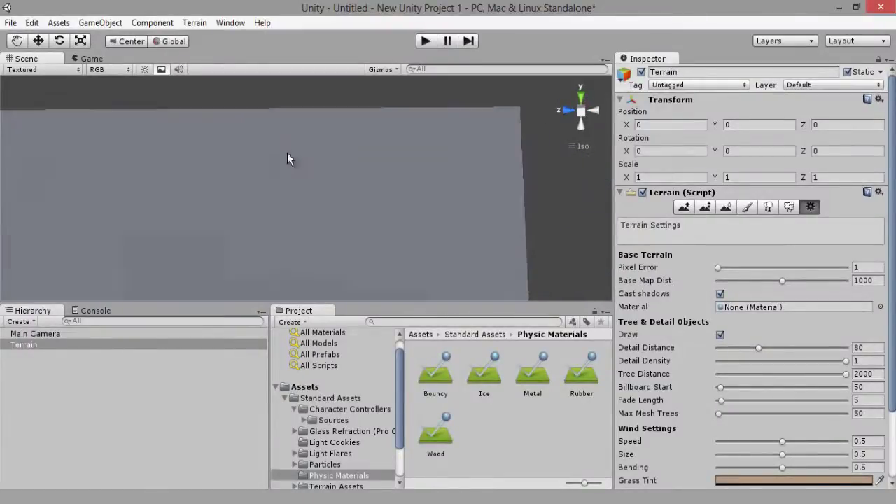
# Try Raise / Lower Terrain strokes with the second soft round brush and the fifth, sparse scatter brush, undoing each one
pyautogui.click(683, 208)
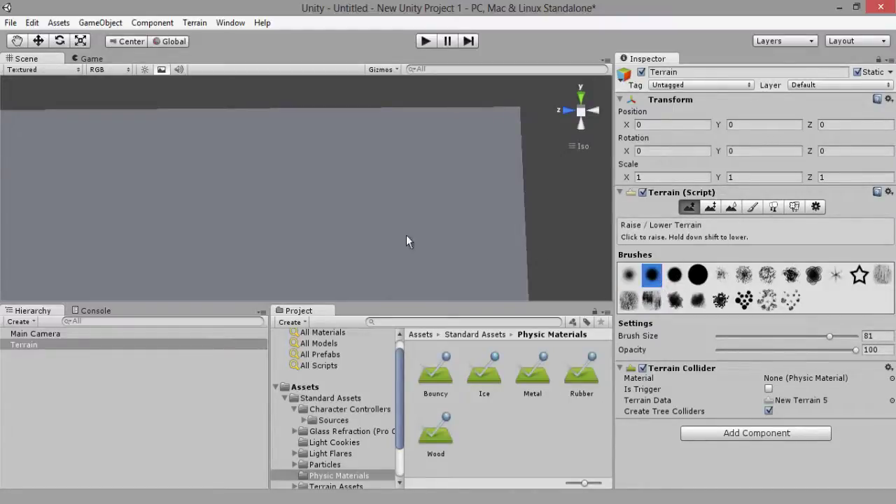
pyautogui.click(337, 194)
pyautogui.hotkey('ctrl', 'z')
pyautogui.click(815, 208)
pyautogui.click(690, 207)
pyautogui.click(723, 273)
pyautogui.moveTo(360, 210)
pyautogui.mouseDown()
pyautogui.moveTo(356, 175)
pyautogui.moveTo(451, 204)
pyautogui.mouseUp()
pyautogui.hotkey('ctrl', 'z')
# Try raising rough ground with the sixth and seventh textured brushes, undoing each stroke
pyautogui.click(743, 274)
pyautogui.moveTo(261, 210)
pyautogui.mouseDown()
pyautogui.moveTo(330, 171)
pyautogui.moveTo(349, 276)
pyautogui.mouseUp()
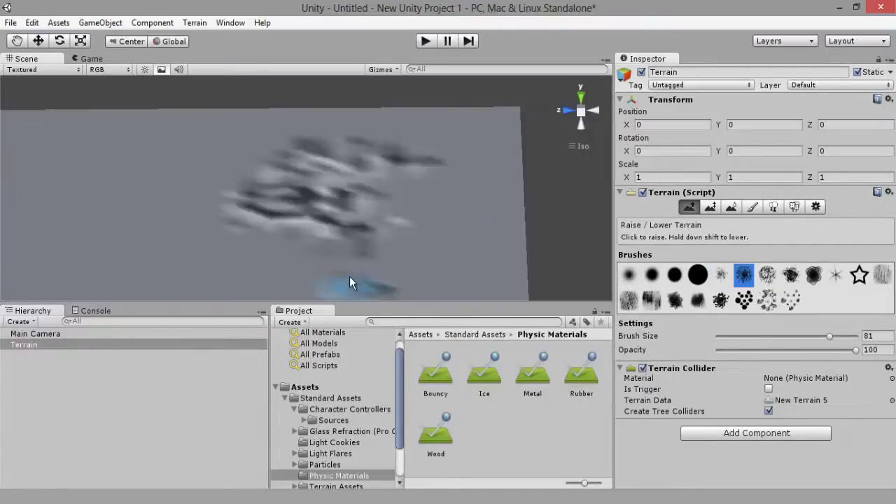
pyautogui.hotkey('ctrl', 'z')
pyautogui.click(767, 275)
pyautogui.moveTo(491, 190)
pyautogui.mouseDown()
pyautogui.moveTo(431, 205)
pyautogui.moveTo(464, 201)
pyautogui.moveTo(460, 160)
pyautogui.moveTo(465, 268)
pyautogui.mouseUp()
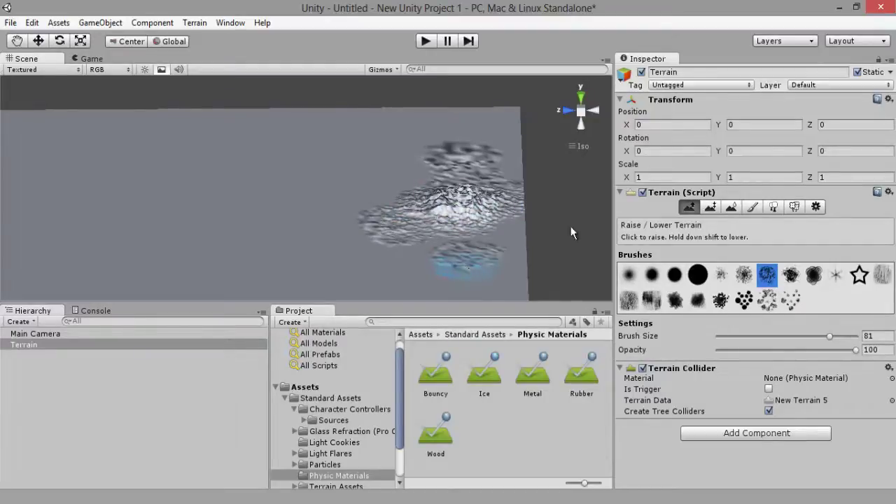
pyautogui.hotkey('ctrl', 'z')
pyautogui.moveTo(497, 191); pyautogui.dragTo(506, 190, button='right')
pyautogui.keyDown('alt'); pyautogui.moveTo(506, 191); pyautogui.dragTo(548, 196); pyautogui.keyUp('alt')
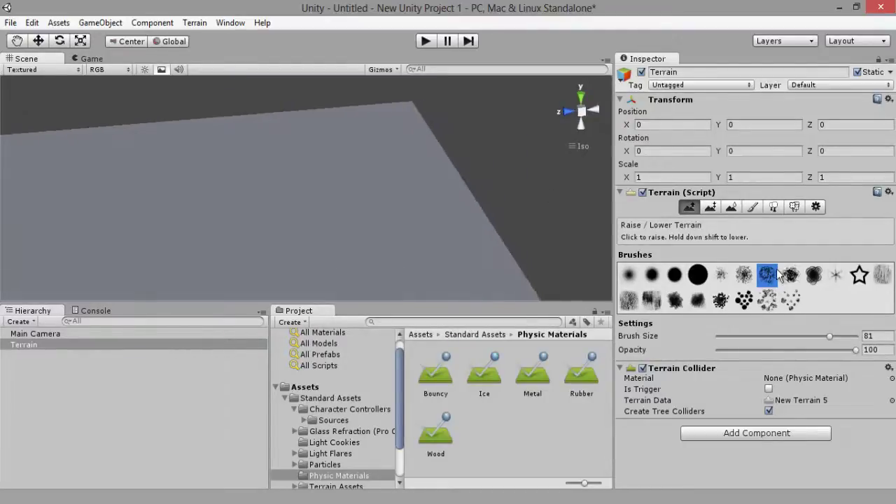
# Choose the first soft round brush and set its Brush Size to 67
pyautogui.click(814, 274)
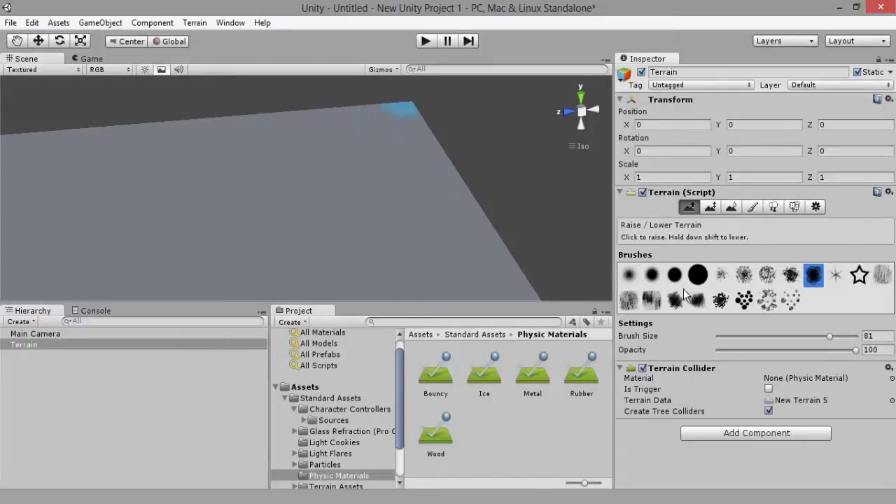
pyautogui.click(628, 275)
pyautogui.keyDown('alt'); pyautogui.moveTo(464, 250); pyautogui.dragTo(421, 197); pyautogui.keyUp('alt')
pyautogui.moveTo(420, 187)
pyautogui.keyDown('alt'); pyautogui.mouseDown(button='right')
pyautogui.moveTo(428, 119)
pyautogui.moveTo(449, 133)
pyautogui.moveTo(392, 416)
pyautogui.moveTo(373, 299)
pyautogui.moveTo(354, 365)
pyautogui.mouseUp(button='right'); pyautogui.keyUp('alt')
pyautogui.moveTo(379, 186)
pyautogui.keyDown('alt'); pyautogui.mouseDown()
pyautogui.moveTo(420, 190)
pyautogui.moveTo(414, 171)
pyautogui.moveTo(414, 180)
pyautogui.mouseUp(); pyautogui.keyUp('alt')
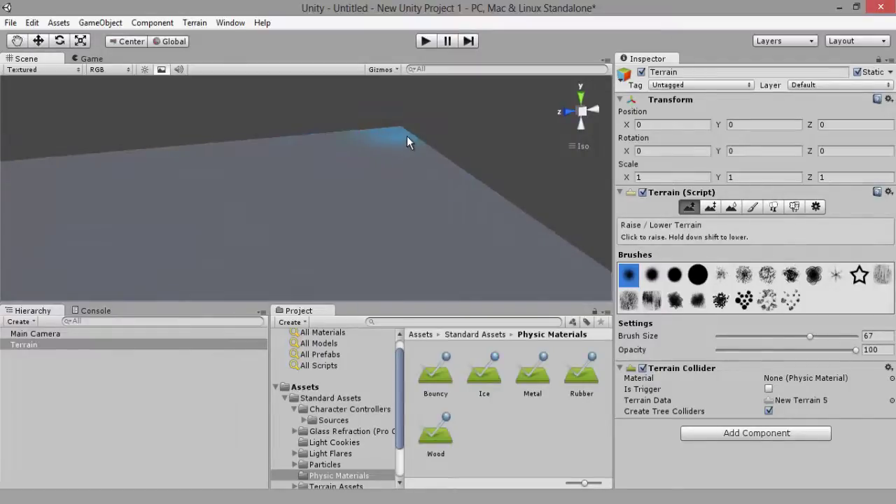
# Try raising the terrain's far corner with the first soft brush and the ninth and eighth textured brushes, undoing each stroke
pyautogui.moveTo(401, 123)
pyautogui.mouseDown()
pyautogui.moveTo(389, 121)
pyautogui.moveTo(454, 198)
pyautogui.moveTo(443, 149)
pyautogui.moveTo(470, 175)
pyautogui.mouseUp()
pyautogui.hotkey('ctrl', 'z')
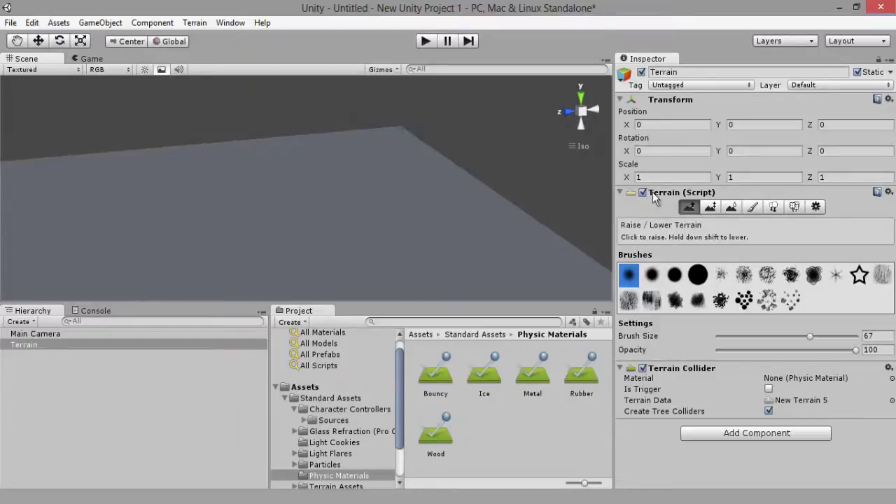
pyautogui.click(812, 276)
pyautogui.moveTo(403, 131); pyautogui.dragTo(474, 192)
pyautogui.hotkey('ctrl', 'z')
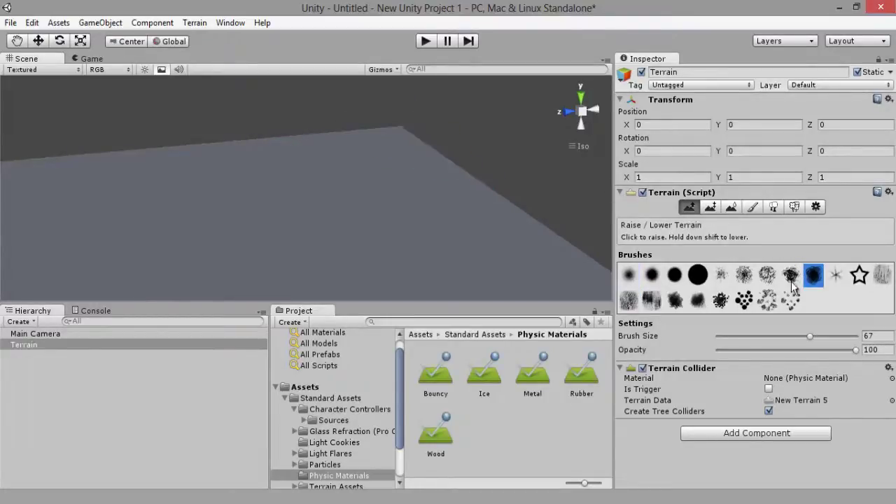
pyautogui.click(790, 276)
pyautogui.moveTo(371, 139)
pyautogui.mouseDown()
pyautogui.moveTo(358, 103)
pyautogui.moveTo(462, 203)
pyautogui.moveTo(533, 250)
pyautogui.mouseUp()
pyautogui.hotkey('ctrl', 'z')
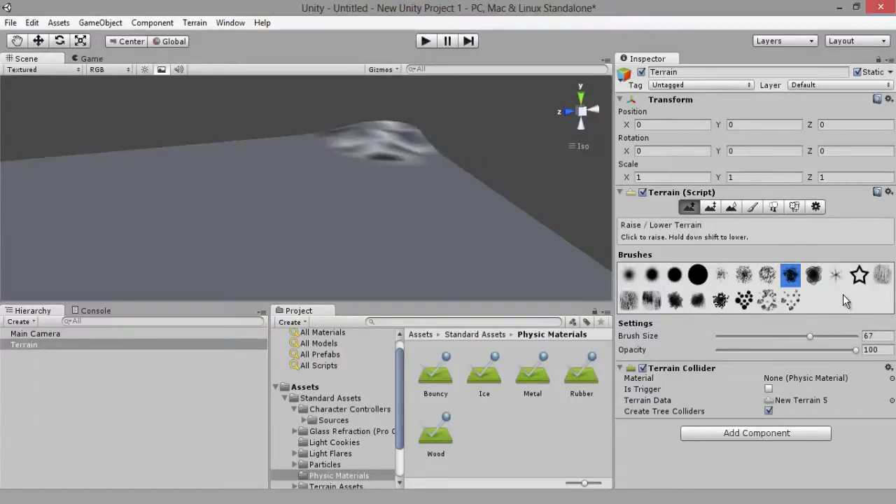
# Raise a mountain range around the terrain's far corner and along both adjoining edges with the 16th, soft blotchy brush
pyautogui.click(698, 300)
pyautogui.moveTo(319, 135)
pyautogui.mouseDown()
pyautogui.moveTo(353, 121)
pyautogui.moveTo(384, 133)
pyautogui.moveTo(489, 193)
pyautogui.moveTo(491, 217)
pyautogui.moveTo(528, 234)
pyautogui.moveTo(443, 148)
pyautogui.moveTo(320, 123)
pyautogui.moveTo(302, 138)
pyautogui.moveTo(235, 130)
pyautogui.moveTo(106, 146)
pyautogui.moveTo(114, 182)
pyautogui.moveTo(143, 191)
pyautogui.mouseUp()
pyautogui.moveTo(473, 228)
pyautogui.mouseDown()
pyautogui.moveTo(442, 252)
pyautogui.moveTo(486, 214)
pyautogui.moveTo(461, 230)
pyautogui.moveTo(338, 238)
pyautogui.moveTo(354, 231)
pyautogui.mouseUp()
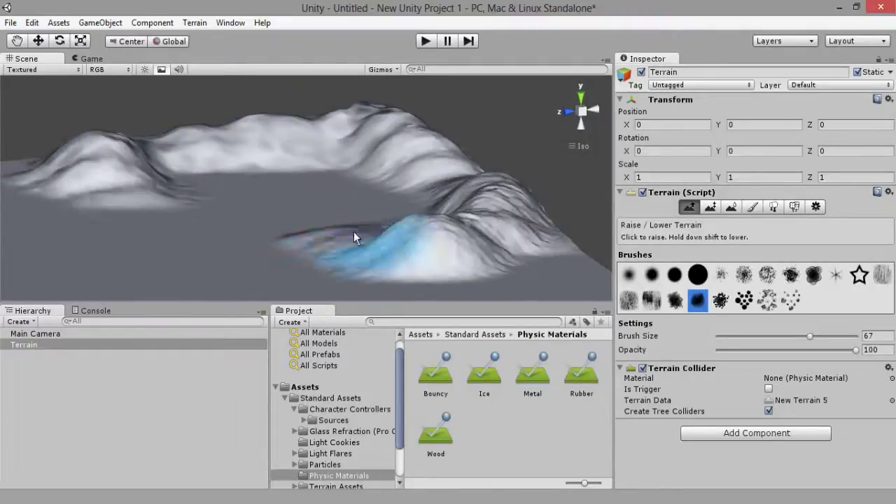
# Try extending the left-hand mountain toward the valley opening and undo the extension
pyautogui.moveTo(176, 214)
pyautogui.mouseDown()
pyautogui.moveTo(124, 156)
pyautogui.moveTo(140, 184)
pyautogui.moveTo(174, 194)
pyautogui.mouseUp()
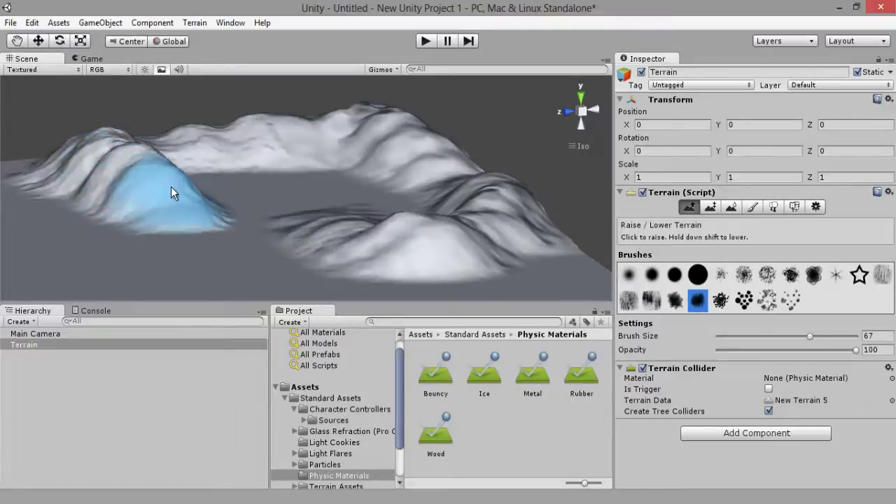
pyautogui.hotkey('ctrl', 'z')
pyautogui.hotkey('ctrl', 'z')
pyautogui.hotkey('ctrl', 'z')
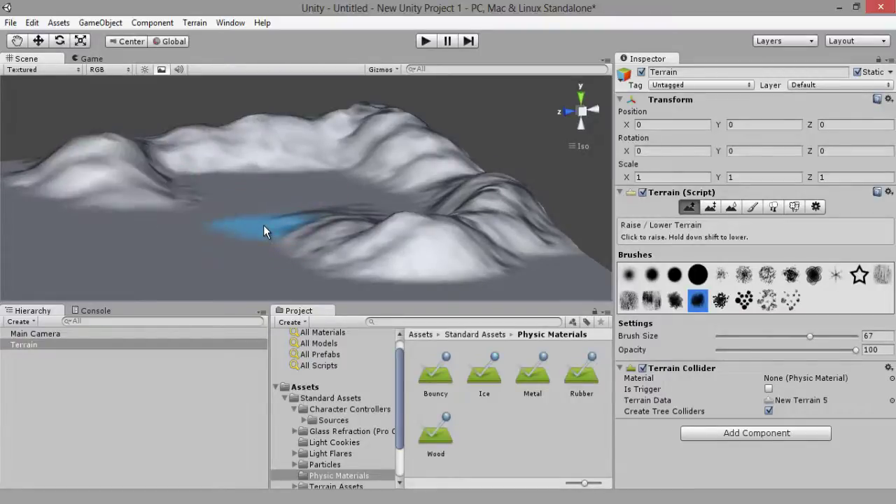
# Raise and widen the mountain ridges on both sides of the valley opening with further strokes of the soft blotchy brush
pyautogui.moveTo(145, 181)
pyautogui.mouseDown()
pyautogui.moveTo(133, 185)
pyautogui.moveTo(157, 187)
pyautogui.mouseUp()
pyautogui.moveTo(381, 262)
pyautogui.mouseDown()
pyautogui.moveTo(343, 259)
pyautogui.moveTo(335, 246)
pyautogui.mouseUp()
pyautogui.moveTo(335, 246); pyautogui.dragTo(428, 301, button='right')
pyautogui.moveTo(330, 162)
pyautogui.mouseDown()
pyautogui.moveTo(472, 194)
pyautogui.moveTo(521, 184)
pyautogui.moveTo(570, 155)
pyautogui.mouseUp()
pyautogui.moveTo(416, 117); pyautogui.dragTo(306, 119, button='right')
pyautogui.moveTo(310, 164); pyautogui.dragTo(290, 95)
pyautogui.moveTo(290, 96); pyautogui.dragTo(320, 130, button='right')
pyautogui.moveTo(283, 107); pyautogui.dragTo(273, 98)
pyautogui.moveTo(304, 89)
pyautogui.mouseDown(button='right')
pyautogui.moveTo(383, 67)
pyautogui.moveTo(410, 124)
pyautogui.moveTo(441, 146)
pyautogui.moveTo(448, 128)
pyautogui.moveTo(446, 137)
pyautogui.moveTo(397, 136)
pyautogui.moveTo(460, 136)
pyautogui.moveTo(426, 136)
pyautogui.mouseUp(button='right')
pyautogui.press('space')
pyautogui.hotkey('shift', 'space')
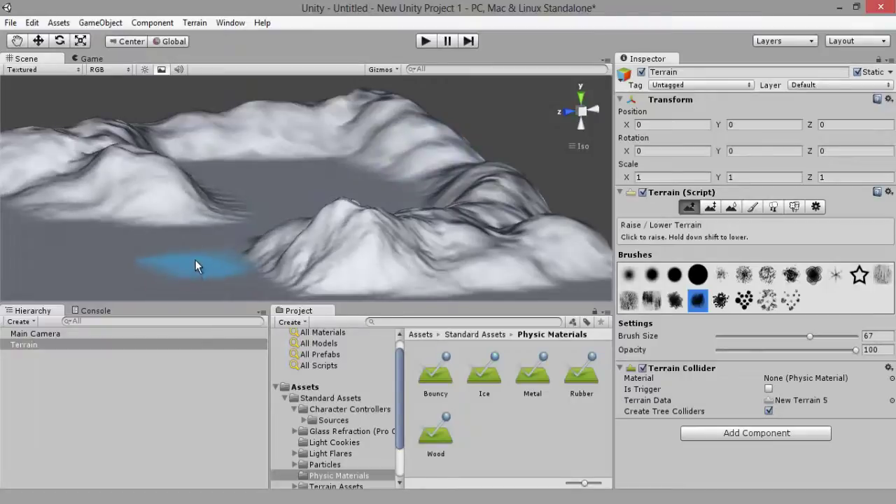
# Flatten the whole sculpted heightmap back to a height of 100
pyautogui.moveTo(329, 232); pyautogui.dragTo(295, 210, button='right')
pyautogui.click(195, 23)
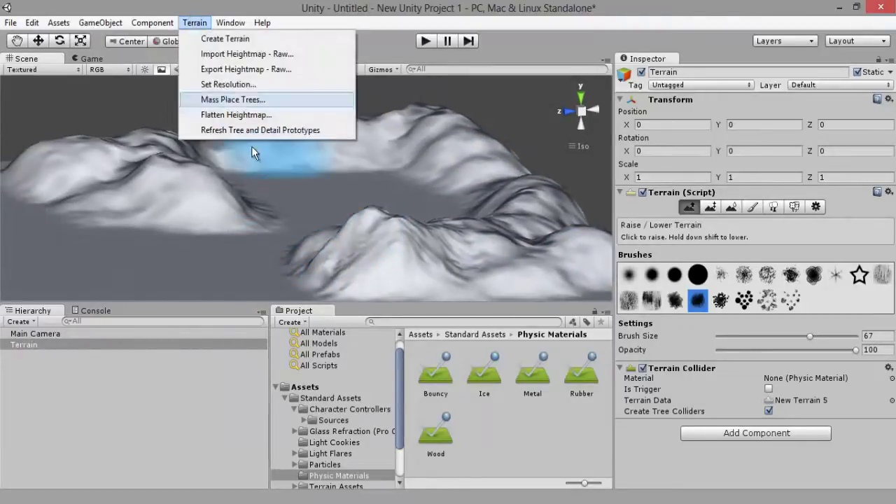
pyautogui.click(235, 115)
pyautogui.press('BackSpace')
pyautogui.write('100')
pyautogui.click(524, 286)
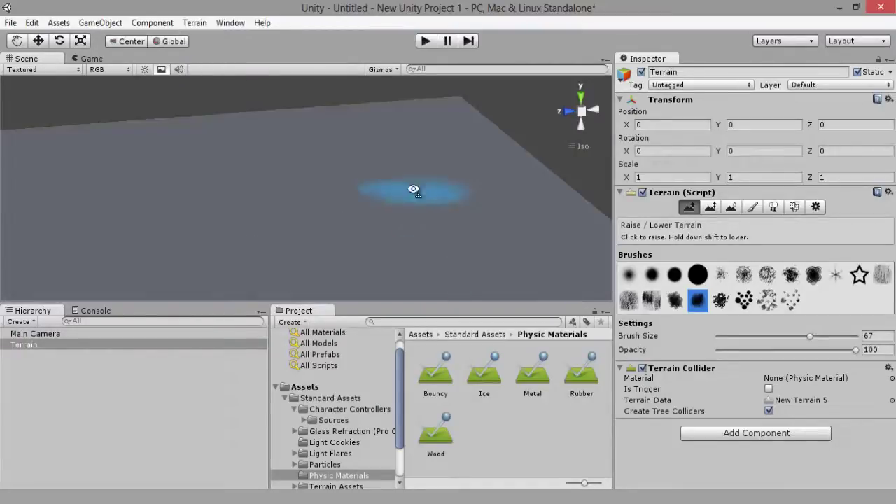
pyautogui.moveTo(462, 116)
pyautogui.mouseDown()
pyautogui.moveTo(476, 114)
pyautogui.moveTo(482, 143)
pyautogui.mouseUp()
pyautogui.moveTo(289, 221); pyautogui.dragTo(294, 217)
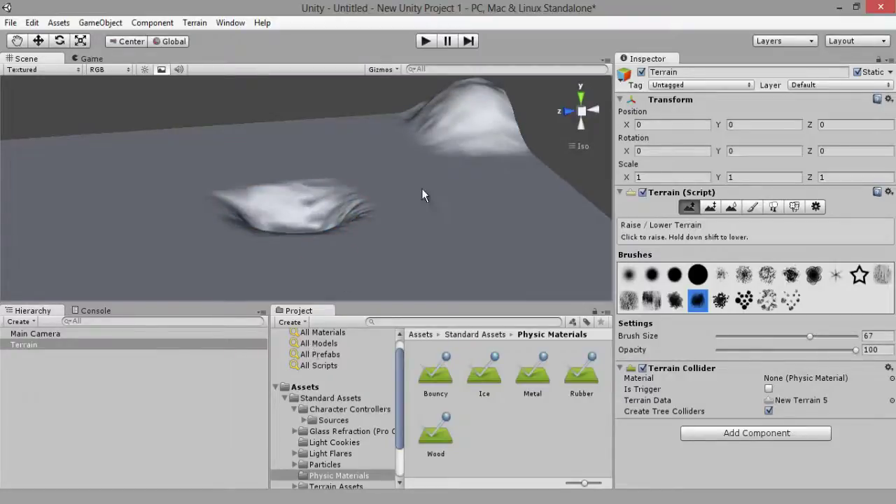
pyautogui.hotkey('ctrl', 'z')
# Try raising a broad mountain range around the far corner and both sides of the valley with the soft blotchy brush at size 67
pyautogui.moveTo(506, 146)
pyautogui.mouseDown()
pyautogui.moveTo(576, 233)
pyautogui.moveTo(586, 231)
pyautogui.moveTo(585, 246)
pyautogui.moveTo(541, 262)
pyautogui.moveTo(449, 267)
pyautogui.moveTo(458, 274)
pyautogui.moveTo(393, 256)
pyautogui.moveTo(426, 112)
pyautogui.moveTo(283, 116)
pyautogui.moveTo(246, 179)
pyautogui.moveTo(257, 170)
pyautogui.moveTo(271, 189)
pyautogui.moveTo(204, 154)
pyautogui.mouseUp()
pyautogui.moveTo(195, 131)
pyautogui.mouseDown()
pyautogui.moveTo(155, 122)
pyautogui.moveTo(261, 104)
pyautogui.moveTo(156, 175)
pyautogui.moveTo(308, 256)
pyautogui.moveTo(508, 220)
pyautogui.moveTo(532, 203)
pyautogui.moveTo(464, 229)
pyautogui.mouseUp()
pyautogui.keyDown('alt'); pyautogui.moveTo(280, 183); pyautogui.dragTo(437, 210); pyautogui.keyUp('alt')
pyautogui.moveTo(250, 229)
pyautogui.keyDown('alt'); pyautogui.mouseDown()
pyautogui.moveTo(90, 166)
pyautogui.moveTo(127, 169)
pyautogui.mouseUp(); pyautogui.keyUp('alt')
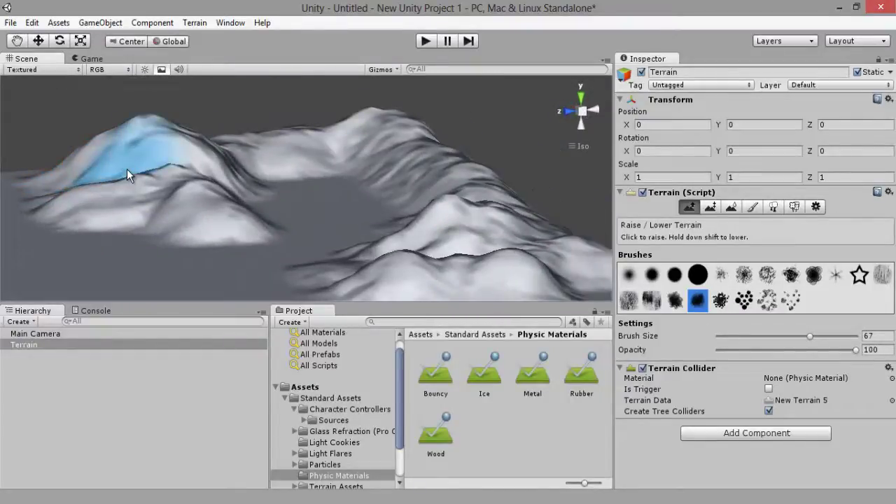
pyautogui.keyDown('alt'); pyautogui.moveTo(187, 180); pyautogui.dragTo(177, 267, button='right'); pyautogui.keyUp('alt')
pyautogui.moveTo(176, 267)
pyautogui.keyDown('alt'); pyautogui.mouseDown()
pyautogui.moveTo(420, 296)
pyautogui.moveTo(250, 255)
pyautogui.moveTo(102, 234)
pyautogui.moveTo(866, 231)
pyautogui.moveTo(183, 242)
pyautogui.mouseUp(); pyautogui.keyUp('alt')
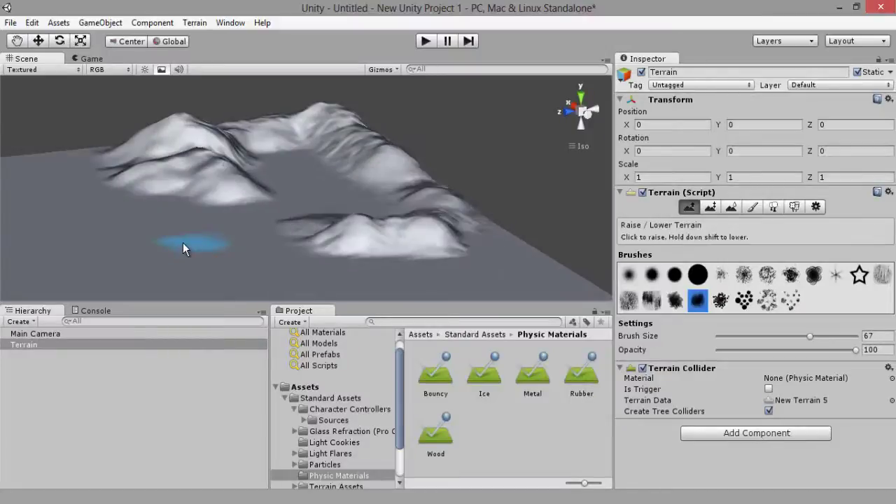
# Undo all the broad mountain strokes around the terrain's far corner
pyautogui.hotkey('ctrl', 'z')
pyautogui.hotkey('ctrl', 'z')
pyautogui.hotkey('ctrl', 'z')
pyautogui.hotkey('ctrl', 'z')
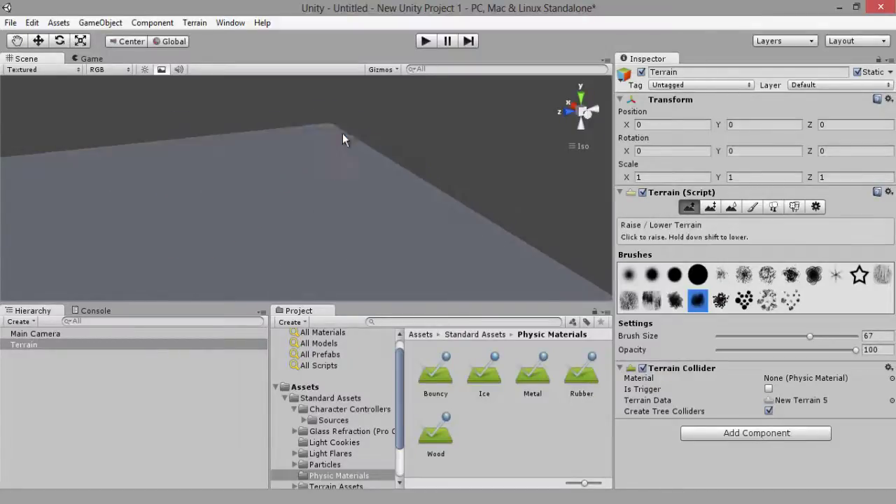
# Reduce the brush size to 30 for sculpting at the terrain's far corner
pyautogui.click(783, 337)
pyautogui.moveTo(328, 129); pyautogui.dragTo(326, 123, button='right')
pyautogui.moveTo(326, 123); pyautogui.dragTo(326, 121, button='middle')
pyautogui.keyDown('alt'); pyautogui.moveTo(325, 121); pyautogui.dragTo(318, 464, button='right'); pyautogui.keyUp('alt')
pyautogui.scroll(5, 320, 236)
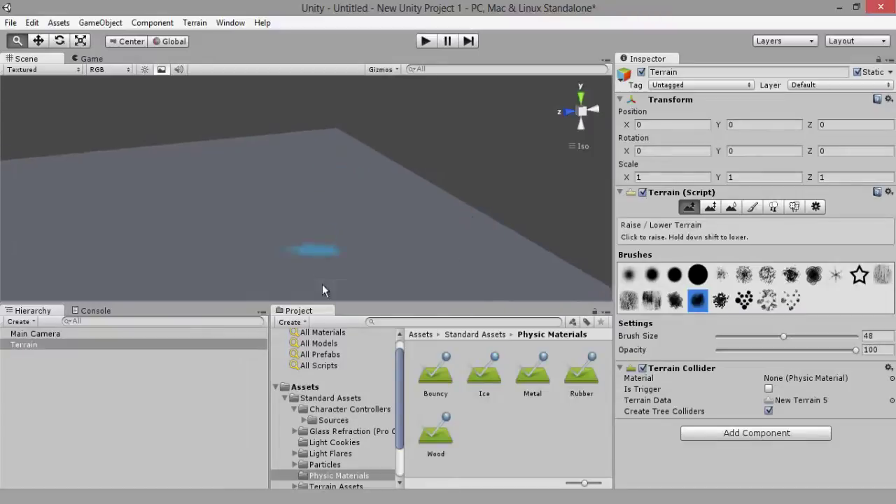
pyautogui.moveTo(347, 176)
pyautogui.keyDown('alt'); pyautogui.mouseDown()
pyautogui.moveTo(345, 189)
pyautogui.moveTo(348, 169)
pyautogui.mouseUp(); pyautogui.keyUp('alt')
pyautogui.moveTo(750, 337); pyautogui.dragTo(762, 341)
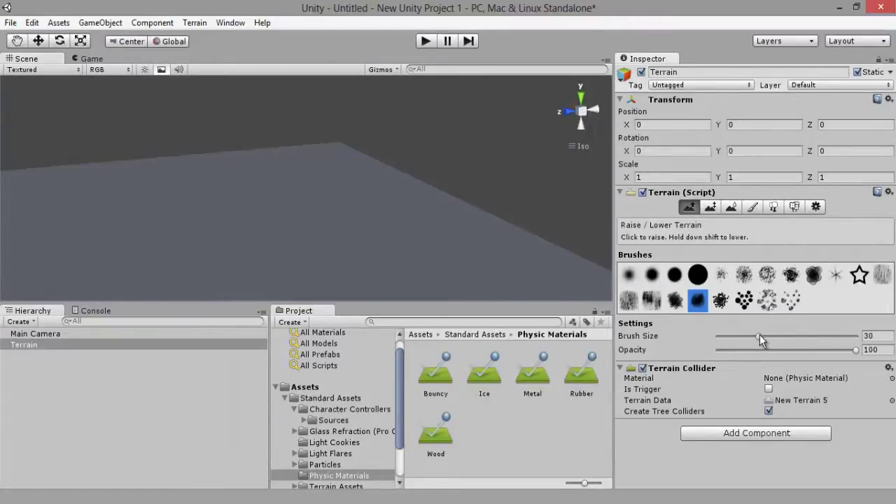
# Raise narrow mountain ridges around the far corner and along both adjoining edges, leaving a flat valley opening between them
pyautogui.moveTo(339, 142); pyautogui.dragTo(389, 162)
pyautogui.moveTo(298, 140)
pyautogui.mouseDown()
pyautogui.moveTo(250, 145)
pyautogui.moveTo(236, 163)
pyautogui.moveTo(246, 181)
pyautogui.mouseUp()
pyautogui.moveTo(381, 194)
pyautogui.mouseDown()
pyautogui.moveTo(396, 182)
pyautogui.moveTo(351, 187)
pyautogui.moveTo(423, 186)
pyautogui.moveTo(455, 161)
pyautogui.moveTo(322, 161)
pyautogui.mouseUp()
pyautogui.moveTo(191, 148)
pyautogui.mouseDown()
pyautogui.moveTo(179, 157)
pyautogui.moveTo(149, 155)
pyautogui.moveTo(208, 144)
pyautogui.moveTo(130, 149)
pyautogui.mouseUp()
pyautogui.moveTo(106, 153)
pyautogui.mouseDown(button='right')
pyautogui.moveTo(136, 175)
pyautogui.moveTo(199, 149)
pyautogui.mouseUp(button='right')
pyautogui.moveTo(334, 164); pyautogui.dragTo(320, 149)
pyautogui.moveTo(425, 203)
pyautogui.mouseDown()
pyautogui.moveTo(378, 173)
pyautogui.moveTo(438, 203)
pyautogui.mouseUp()
pyautogui.keyDown('alt'); pyautogui.moveTo(314, 150); pyautogui.dragTo(355, 159); pyautogui.keyUp('alt')
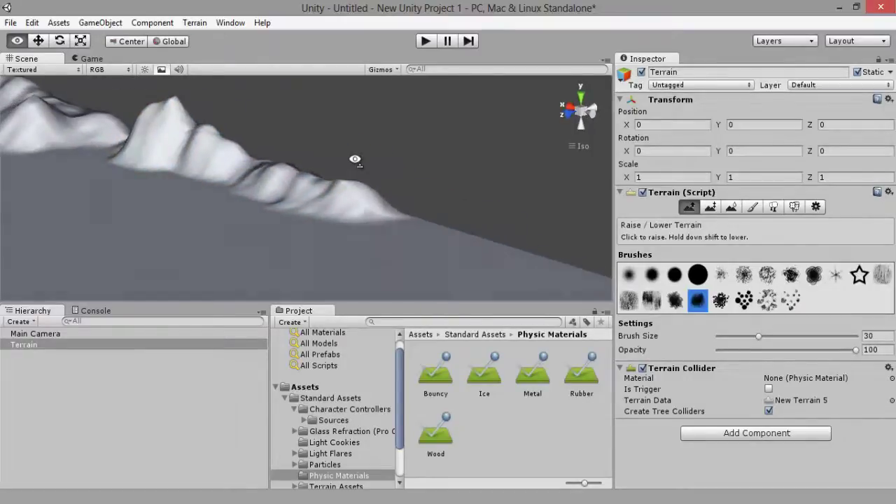
# Extend the mountain range farther along the terrain edge with additional peaks
pyautogui.keyDown('alt'); pyautogui.moveTo(380, 198); pyautogui.dragTo(414, 196); pyautogui.keyUp('alt')
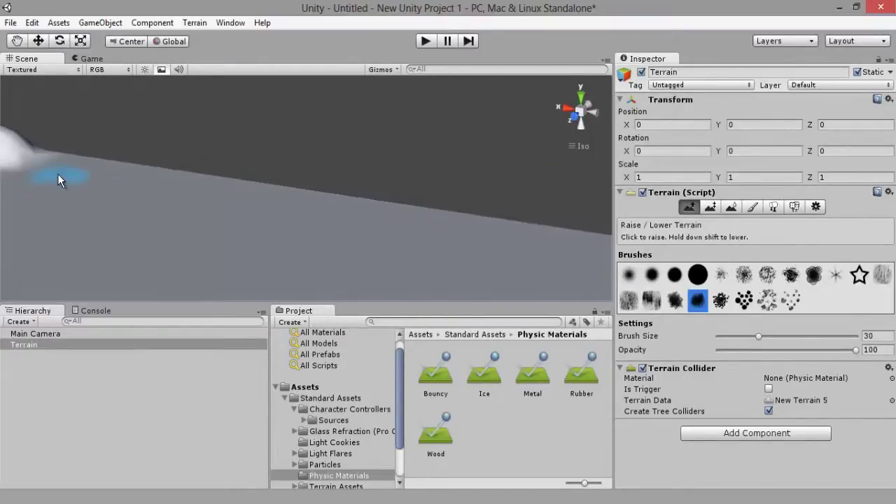
pyautogui.moveTo(60, 153)
pyautogui.mouseDown()
pyautogui.moveTo(133, 171)
pyautogui.moveTo(179, 161)
pyautogui.mouseUp()
pyautogui.keyDown('alt'); pyautogui.moveTo(100, 156); pyautogui.dragTo(241, 150); pyautogui.keyUp('alt')
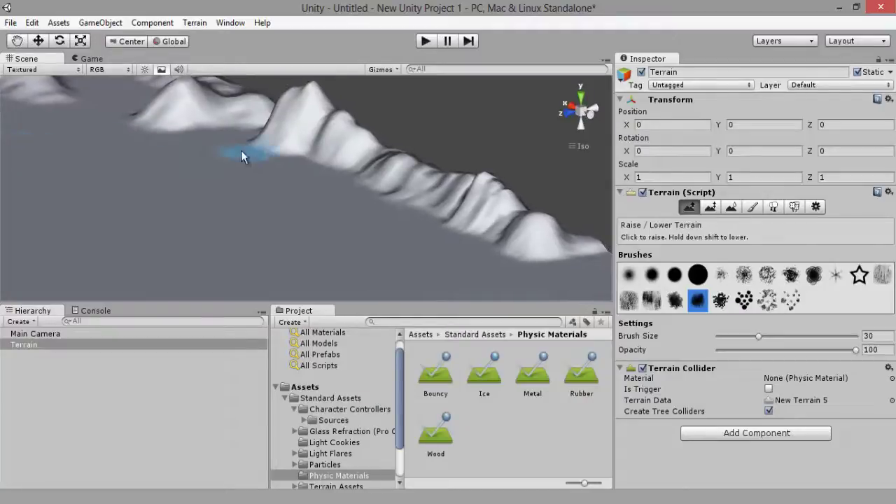
pyautogui.keyDown('alt'); pyautogui.moveTo(126, 135); pyautogui.dragTo(137, 73, button='right'); pyautogui.keyUp('alt')
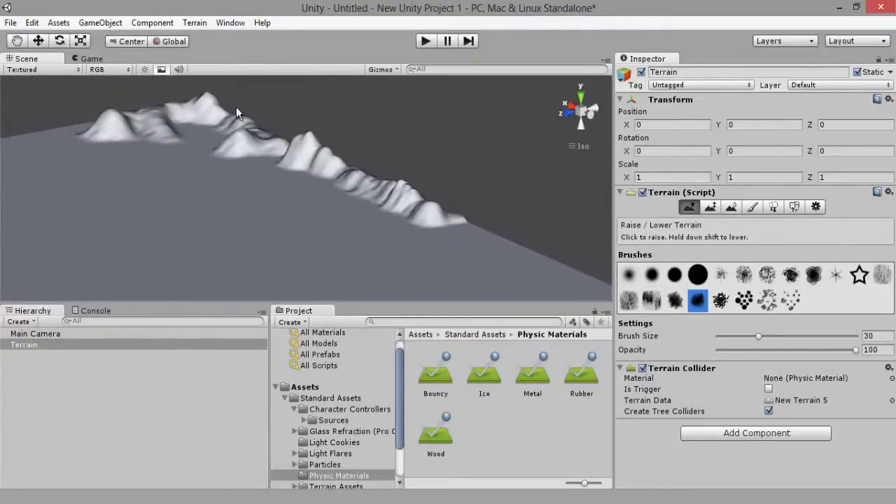
# Raise more peaks along the other terrain edge and complete the surrounding ranges, including a ridge jutting into the valley, with the size 30 brush
pyautogui.click(16, 42)
pyautogui.click(105, 69)
pyautogui.moveTo(251, 161)
pyautogui.mouseDown()
pyautogui.moveTo(224, 142)
pyautogui.moveTo(352, 271)
pyautogui.moveTo(300, 278)
pyautogui.mouseUp()
pyautogui.moveTo(518, 169); pyautogui.dragTo(448, 186)
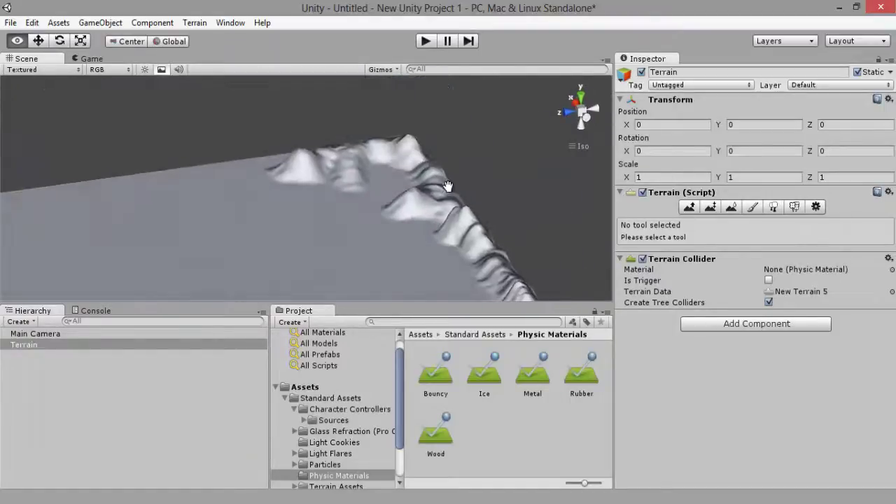
pyautogui.click(690, 206)
pyautogui.click(283, 153)
pyautogui.click(283, 153)
pyautogui.moveTo(253, 159)
pyautogui.mouseDown()
pyautogui.moveTo(208, 180)
pyautogui.moveTo(234, 171)
pyautogui.moveTo(254, 194)
pyautogui.moveTo(248, 209)
pyautogui.mouseUp()
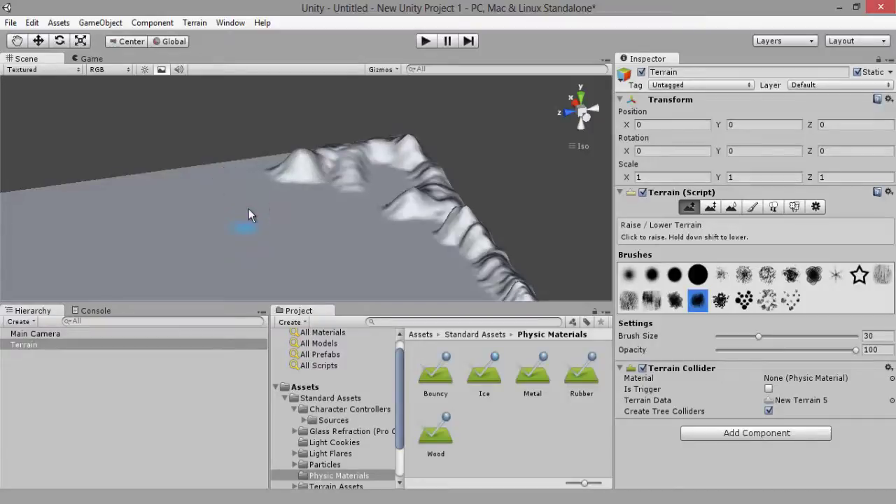
pyautogui.moveTo(242, 180); pyautogui.dragTo(200, 159, button='right')
pyautogui.moveTo(222, 201); pyautogui.dragTo(339, 252, button='right')
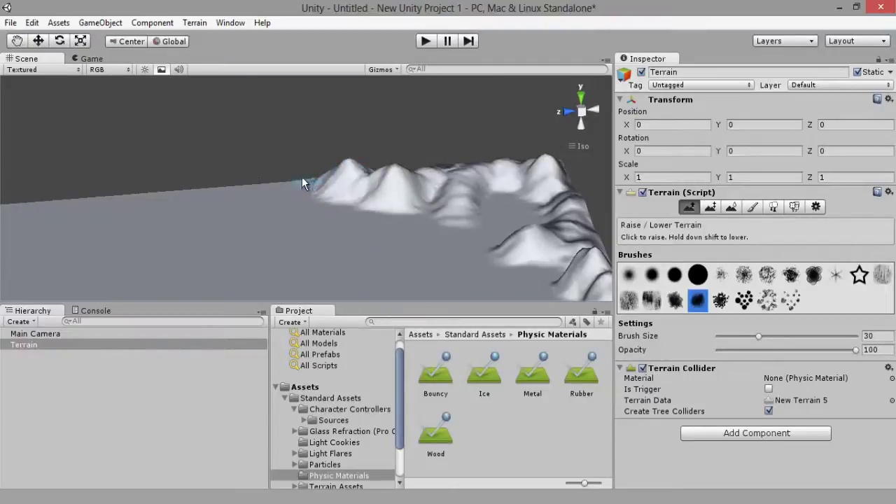
pyautogui.moveTo(270, 180)
pyautogui.mouseDown()
pyautogui.moveTo(158, 192)
pyautogui.moveTo(239, 187)
pyautogui.moveTo(221, 177)
pyautogui.moveTo(174, 181)
pyautogui.moveTo(310, 166)
pyautogui.moveTo(320, 177)
pyautogui.mouseUp()
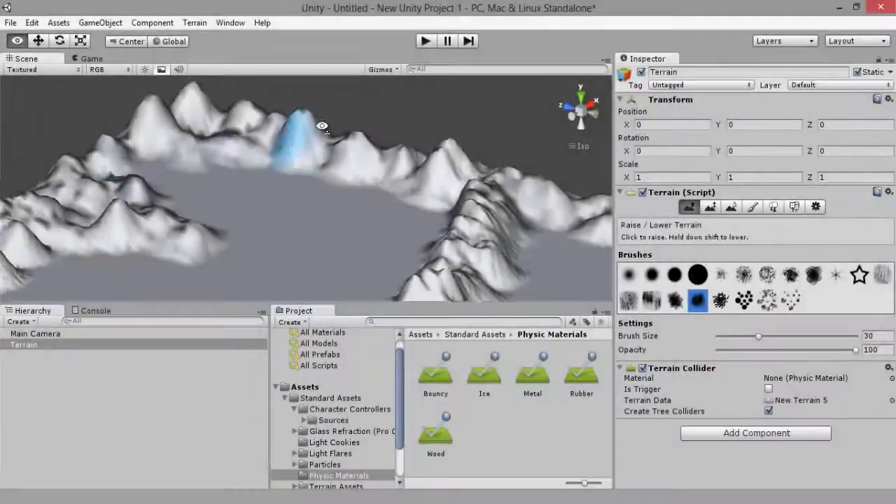
# Roughen the outer end of the mountain range into jagged peaks with the spiky starburst brush at size 22
pyautogui.keyDown('alt'); pyautogui.moveTo(322, 126); pyautogui.dragTo(145, 173); pyautogui.keyUp('alt')
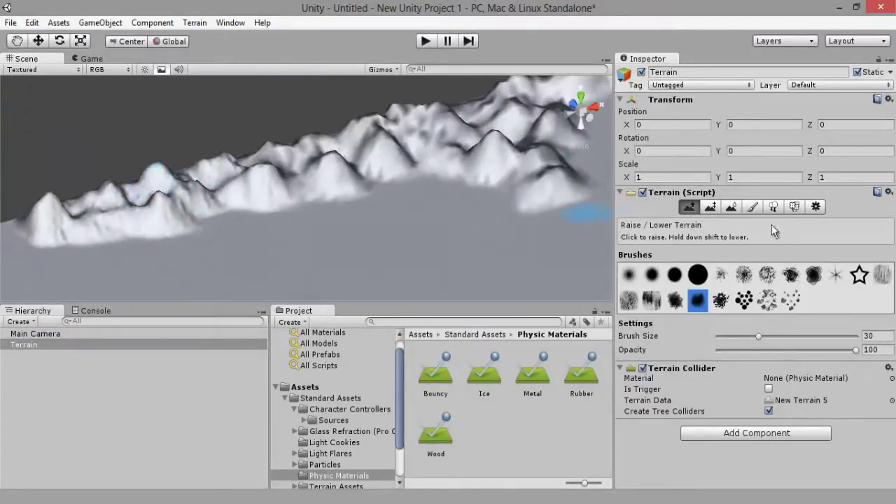
pyautogui.click(837, 276)
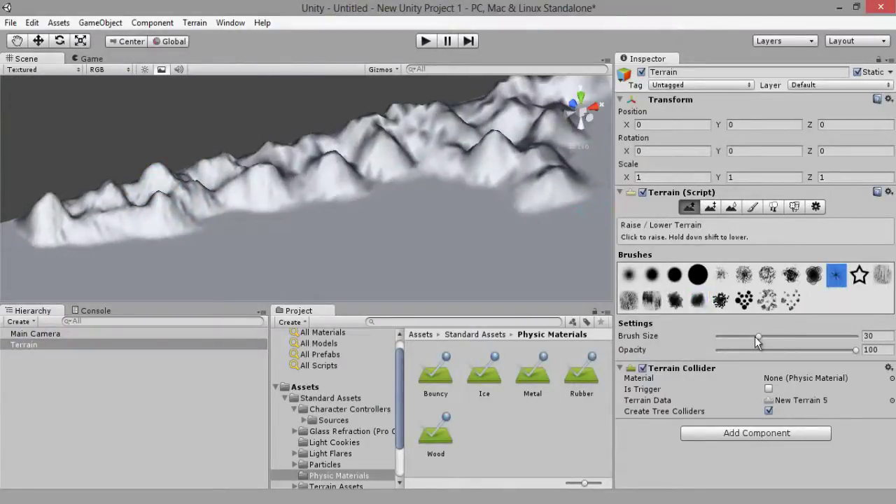
pyautogui.moveTo(270, 215)
pyautogui.keyDown('alt'); pyautogui.mouseDown()
pyautogui.moveTo(140, 201)
pyautogui.moveTo(124, 173)
pyautogui.moveTo(113, 182)
pyautogui.mouseUp(); pyautogui.keyUp('alt')
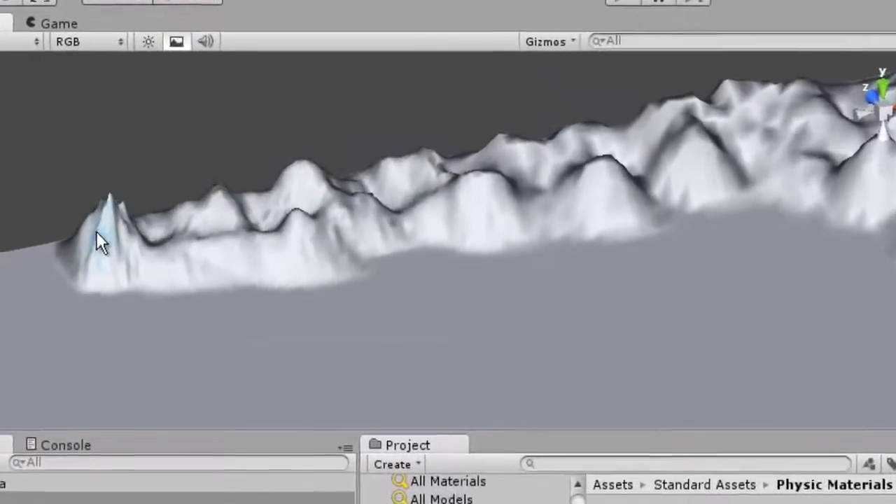
pyautogui.moveTo(97, 233)
pyautogui.mouseDown()
pyautogui.moveTo(204, 266)
pyautogui.moveTo(288, 243)
pyautogui.moveTo(240, 210)
pyautogui.moveTo(194, 203)
pyautogui.moveTo(166, 222)
pyautogui.moveTo(146, 220)
pyautogui.moveTo(152, 210)
pyautogui.moveTo(272, 200)
pyautogui.moveTo(290, 186)
pyautogui.moveTo(357, 207)
pyautogui.mouseUp()
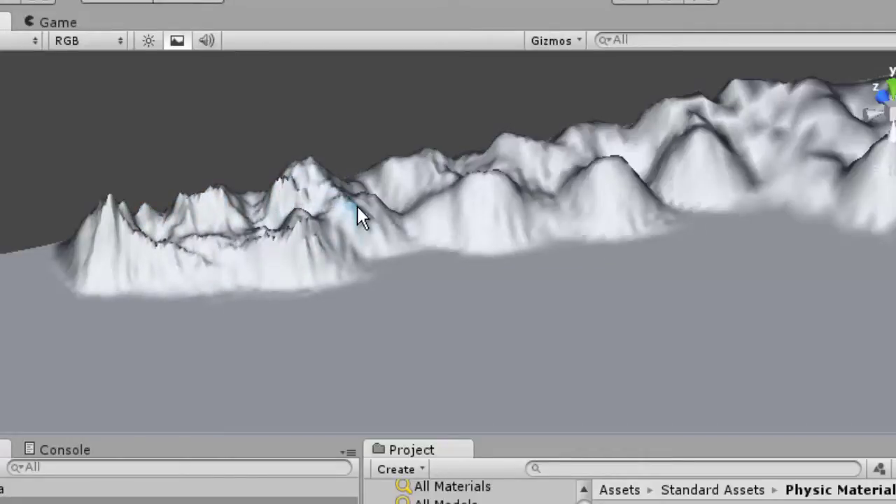
pyautogui.moveTo(390, 159)
pyautogui.mouseDown()
pyautogui.moveTo(418, 176)
pyautogui.moveTo(410, 213)
pyautogui.moveTo(387, 232)
pyautogui.moveTo(418, 226)
pyautogui.mouseUp()
# Continue the jagged rock detail across the middle and inner peaks of the mountain range
pyautogui.moveTo(470, 204)
pyautogui.mouseDown()
pyautogui.moveTo(638, 187)
pyautogui.moveTo(573, 140)
pyautogui.moveTo(508, 147)
pyautogui.moveTo(647, 245)
pyautogui.mouseUp()
pyautogui.moveTo(434, 204); pyautogui.dragTo(517, 164, button='right')
pyautogui.moveTo(414, 193)
pyautogui.mouseDown()
pyautogui.moveTo(439, 172)
pyautogui.moveTo(485, 182)
pyautogui.moveTo(494, 218)
pyautogui.moveTo(526, 232)
pyautogui.moveTo(406, 284)
pyautogui.moveTo(605, 211)
pyautogui.moveTo(600, 185)
pyautogui.moveTo(571, 157)
pyautogui.moveTo(638, 155)
pyautogui.moveTo(689, 129)
pyautogui.mouseUp()
pyautogui.moveTo(655, 201); pyautogui.dragTo(728, 196, button='right')
pyautogui.moveTo(540, 193)
pyautogui.mouseDown()
pyautogui.moveTo(611, 174)
pyautogui.moveTo(654, 199)
pyautogui.mouseUp()
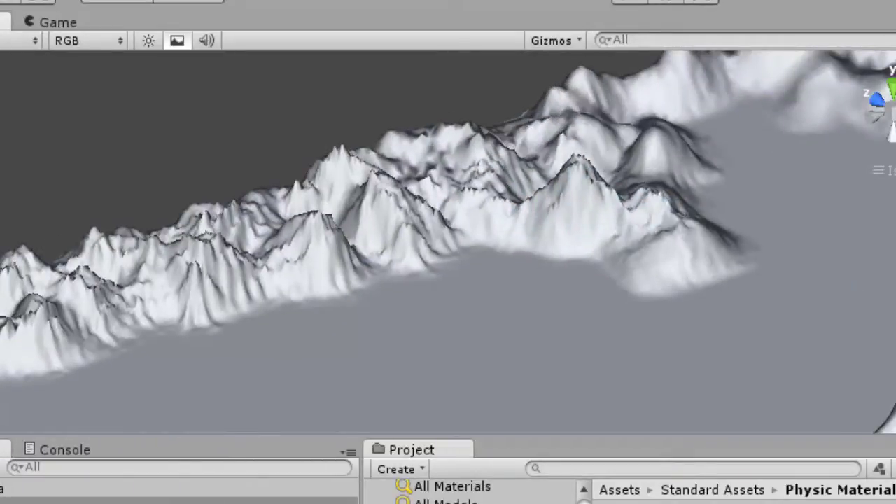
# Try painting with the spiky starburst brush on the flat valley floor and undo the stroke
pyautogui.moveTo(523, 413)
pyautogui.mouseDown()
pyautogui.moveTo(656, 389)
pyautogui.moveTo(774, 429)
pyautogui.mouseUp()
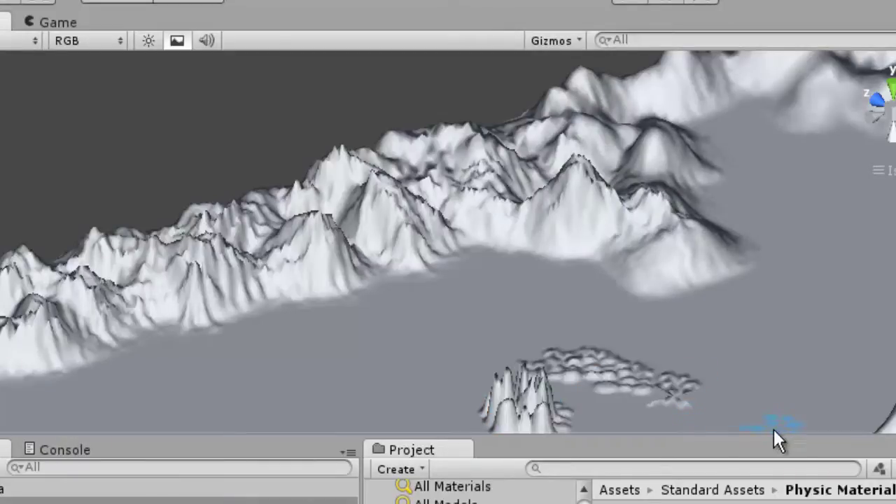
pyautogui.hotkey('ctrl', 'z')
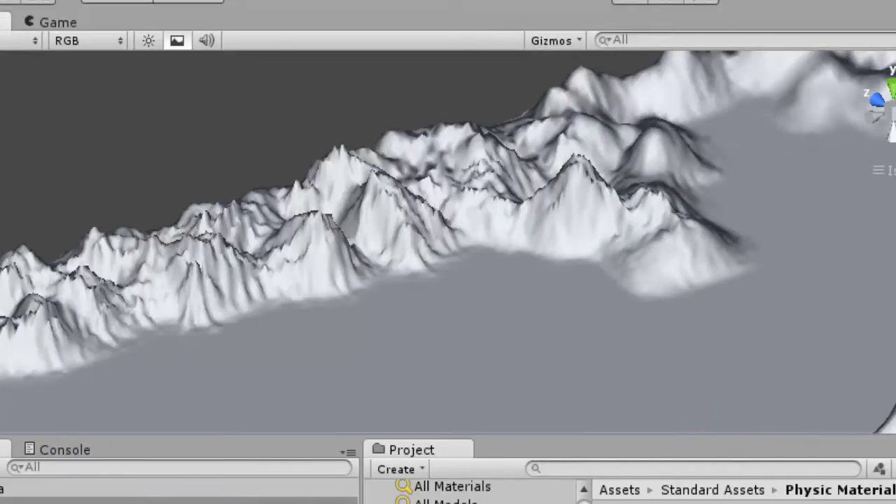
# Add jagged detail to the peaks at the valley opening, the mountains behind them and the remaining ridges with the starburst brush
pyautogui.moveTo(637, 176)
pyautogui.mouseDown()
pyautogui.moveTo(649, 144)
pyautogui.moveTo(568, 148)
pyautogui.mouseUp()
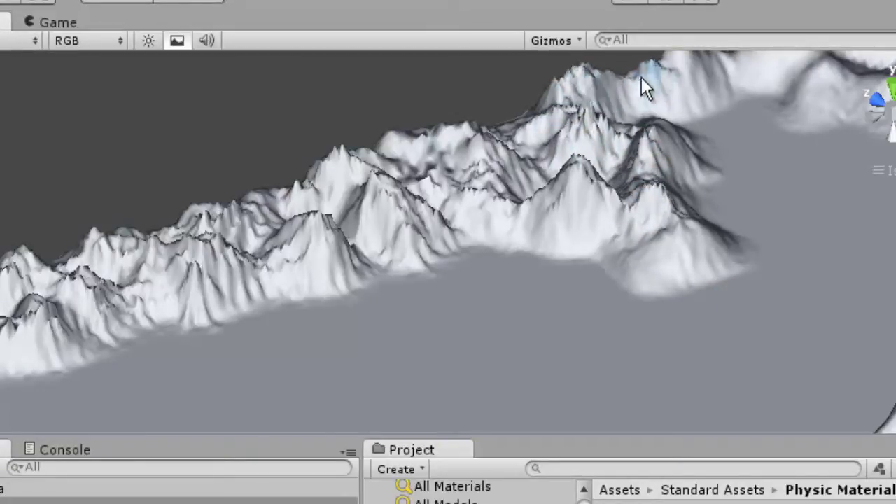
pyautogui.moveTo(689, 58)
pyautogui.mouseDown()
pyautogui.moveTo(642, 100)
pyautogui.moveTo(638, 131)
pyautogui.mouseUp()
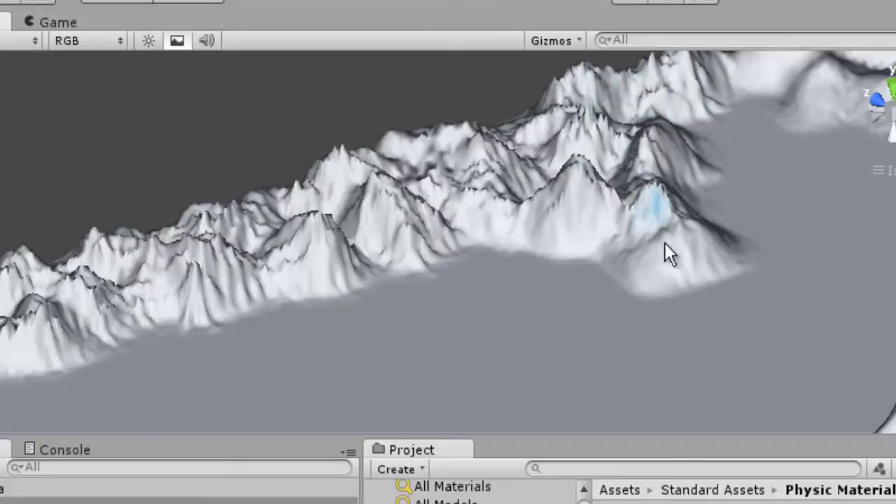
pyautogui.moveTo(665, 244); pyautogui.dragTo(629, 226)
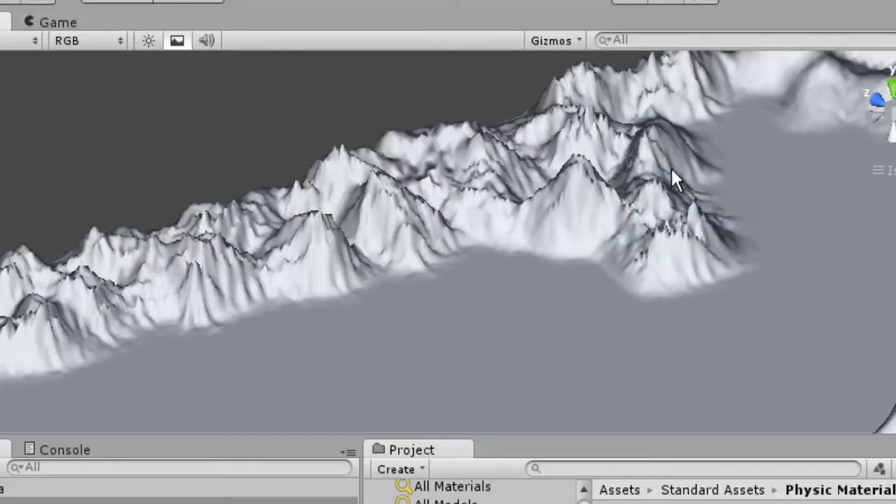
pyautogui.moveTo(684, 149); pyautogui.dragTo(708, 119, button='right')
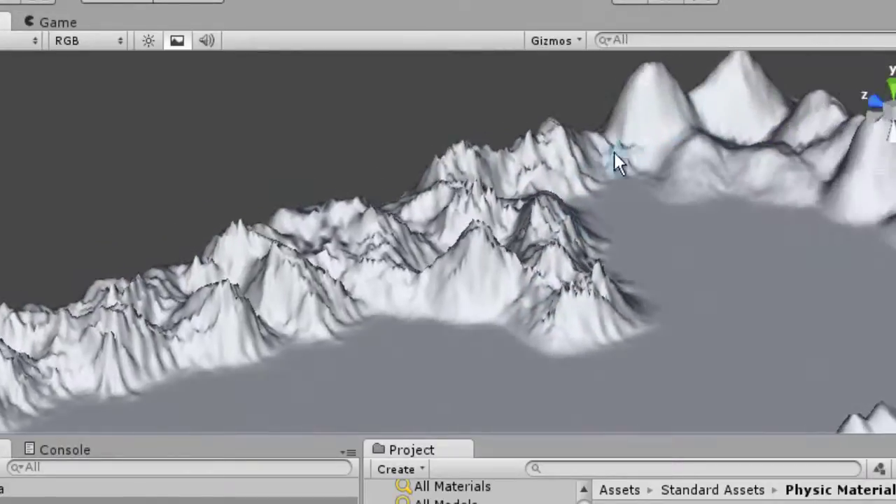
pyautogui.moveTo(629, 112)
pyautogui.mouseDown()
pyautogui.moveTo(661, 92)
pyautogui.moveTo(659, 113)
pyautogui.moveTo(684, 119)
pyautogui.mouseUp()
pyautogui.moveTo(538, 179)
pyautogui.mouseDown(button='right')
pyautogui.moveTo(366, 200)
pyautogui.moveTo(582, 174)
pyautogui.moveTo(540, 201)
pyautogui.mouseUp(button='right')
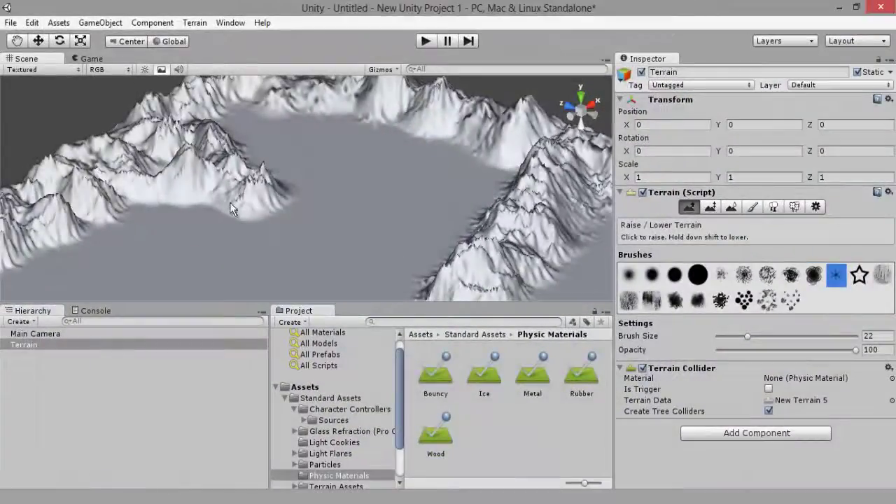
pyautogui.moveTo(231, 208); pyautogui.dragTo(105, 219, button='right')
pyautogui.moveTo(136, 203)
pyautogui.mouseDown()
pyautogui.moveTo(122, 194)
pyautogui.moveTo(144, 191)
pyautogui.mouseUp()
# Try painting a peak on the flat valley floor with the Paint Height tool and sample a target height from the nearby mountain
pyautogui.moveTo(182, 201); pyautogui.dragTo(286, 175, button='right')
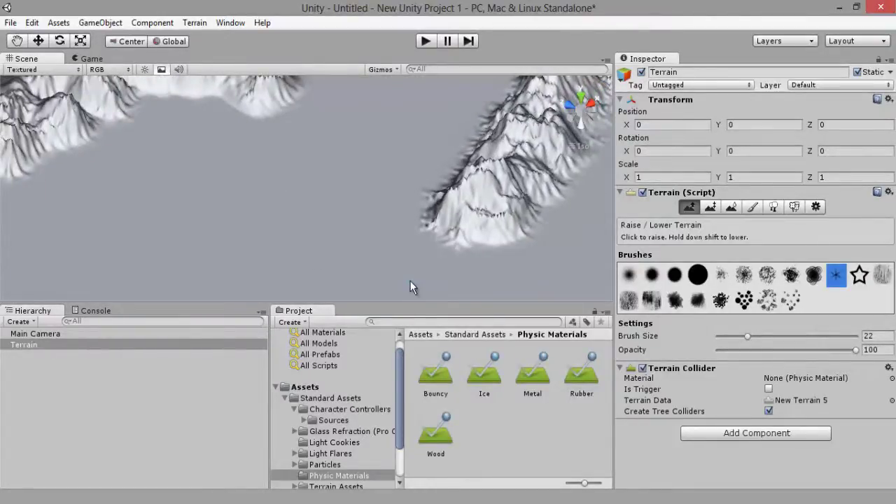
pyautogui.moveTo(405, 252); pyautogui.dragTo(425, 256, button='right')
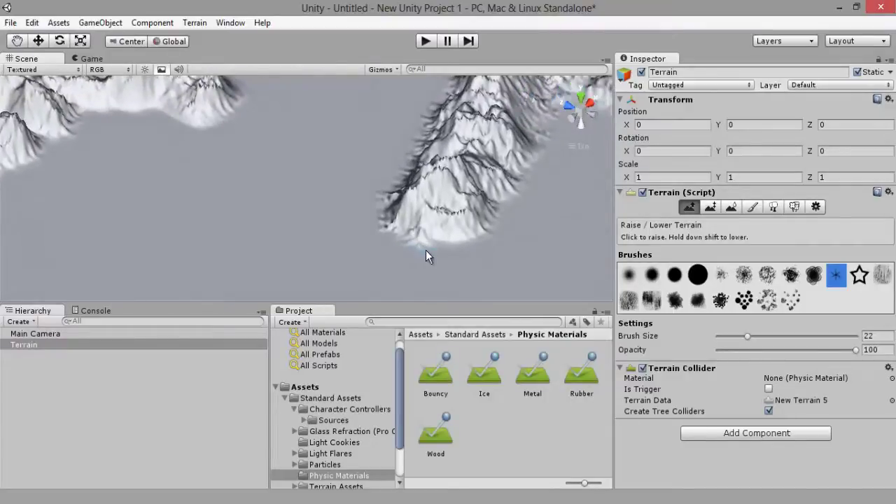
pyautogui.click(710, 206)
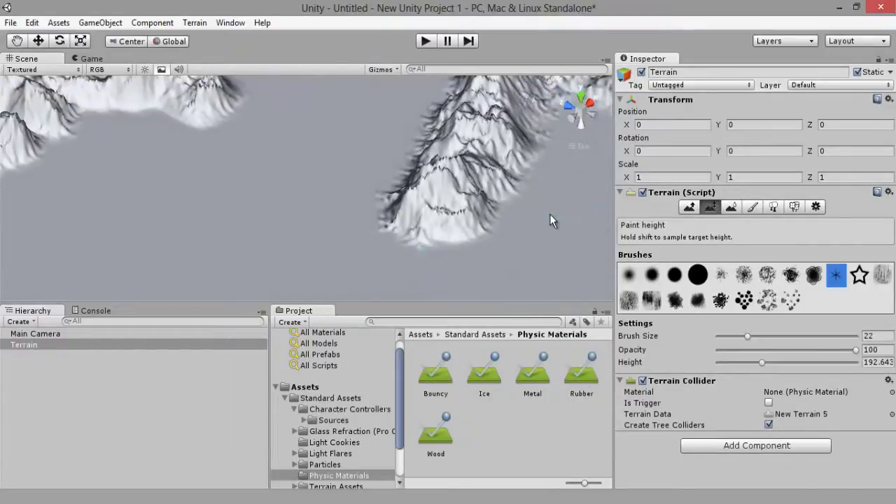
pyautogui.moveTo(379, 197); pyautogui.dragTo(357, 173, button='right')
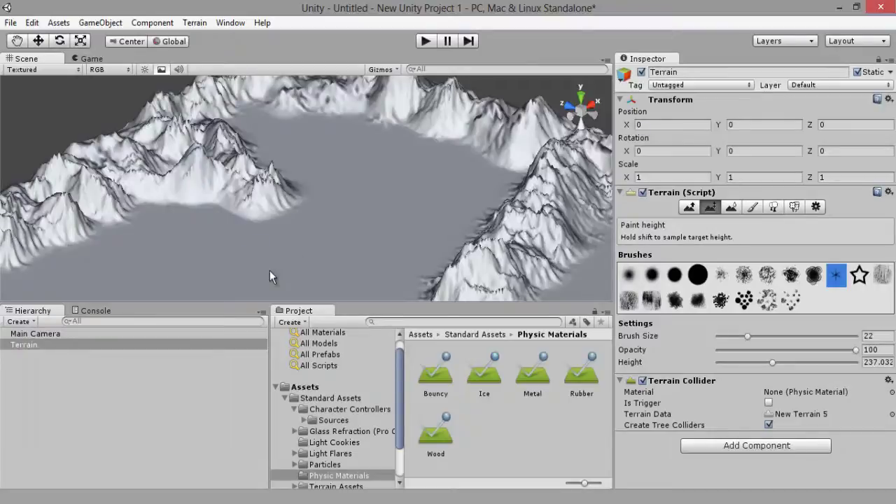
pyautogui.moveTo(275, 263); pyautogui.dragTo(269, 257)
pyautogui.moveTo(272, 258); pyautogui.dragTo(274, 262)
pyautogui.keyDown('shift'); pyautogui.click(213, 198); pyautogui.keyUp('shift')
pyautogui.moveTo(268, 295)
pyautogui.mouseDown()
pyautogui.moveTo(269, 283)
pyautogui.moveTo(275, 294)
pyautogui.moveTo(256, 286)
pyautogui.moveTo(274, 284)
pyautogui.moveTo(275, 294)
pyautogui.moveTo(290, 288)
pyautogui.mouseUp()
pyautogui.moveTo(331, 265)
pyautogui.mouseDown()
pyautogui.moveTo(340, 263)
pyautogui.moveTo(338, 284)
pyautogui.moveTo(340, 269)
pyautogui.mouseUp()
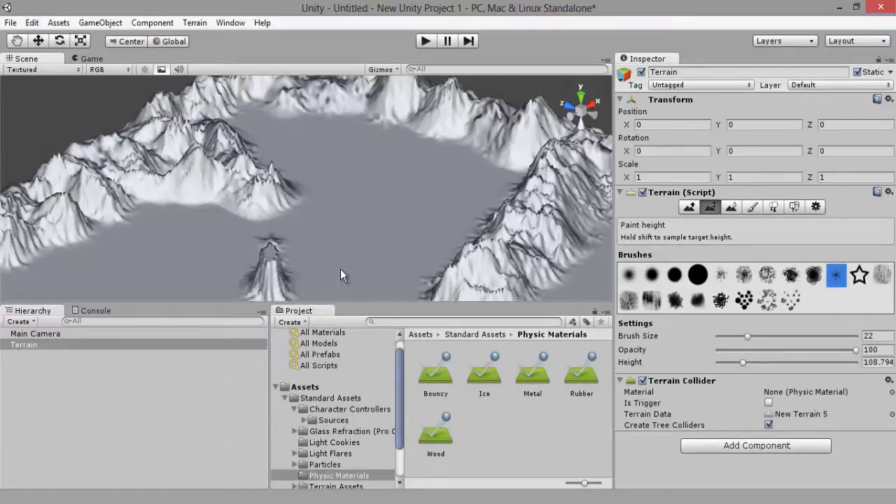
pyautogui.keyDown('alt'); pyautogui.moveTo(340, 269); pyautogui.dragTo(376, 272); pyautogui.keyUp('alt')
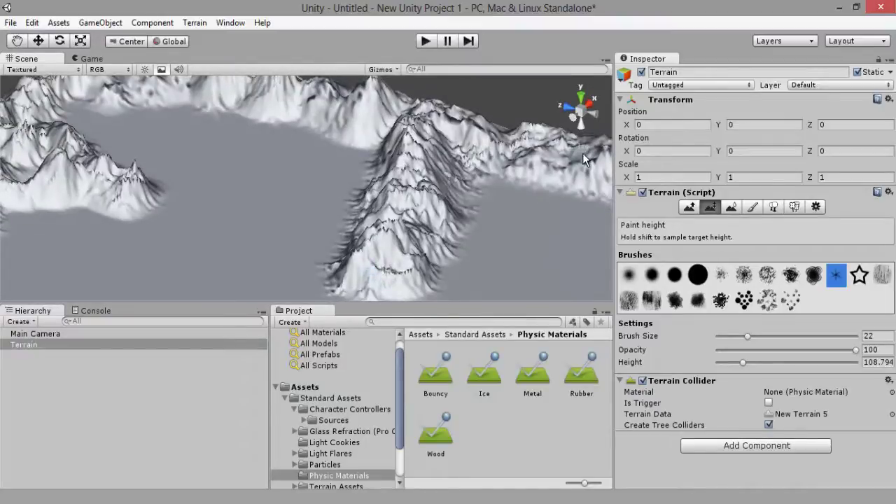
# Smooth the sharp spikes along the mountain range beside the valley with the Smooth Height tool at brush size 22
pyautogui.click(731, 207)
pyautogui.keyDown('alt'); pyautogui.moveTo(495, 197); pyautogui.dragTo(466, 243); pyautogui.keyUp('alt')
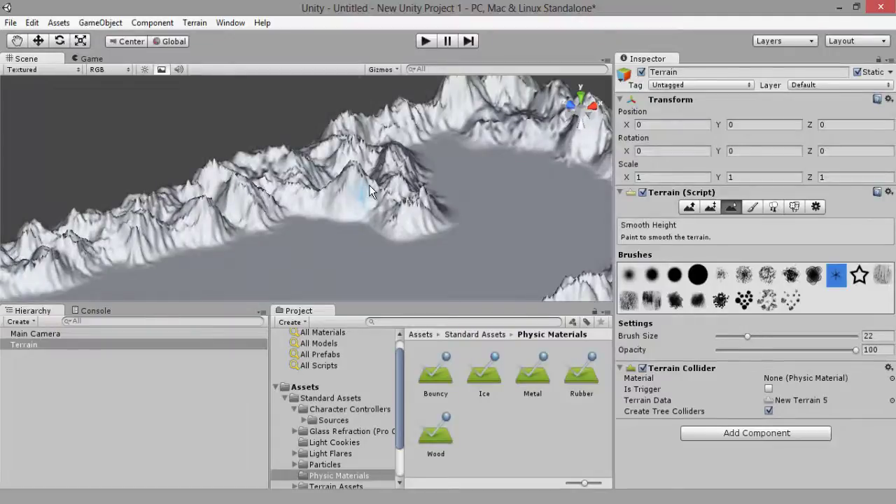
pyautogui.moveTo(353, 167)
pyautogui.mouseDown()
pyautogui.moveTo(410, 194)
pyautogui.moveTo(304, 294)
pyautogui.mouseUp()
pyautogui.keyDown('alt'); pyautogui.moveTo(352, 253); pyautogui.dragTo(159, 179); pyautogui.keyUp('alt')
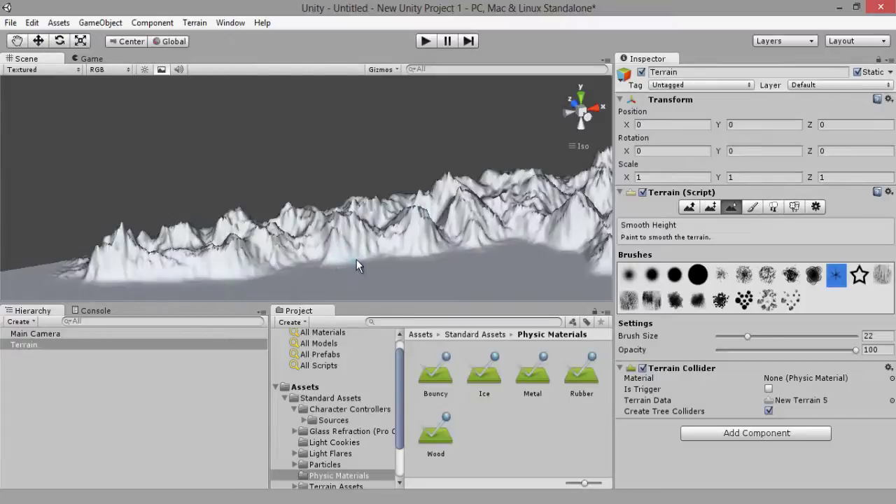
pyautogui.keyDown('alt'); pyautogui.moveTo(394, 248); pyautogui.dragTo(371, 253); pyautogui.keyUp('alt')
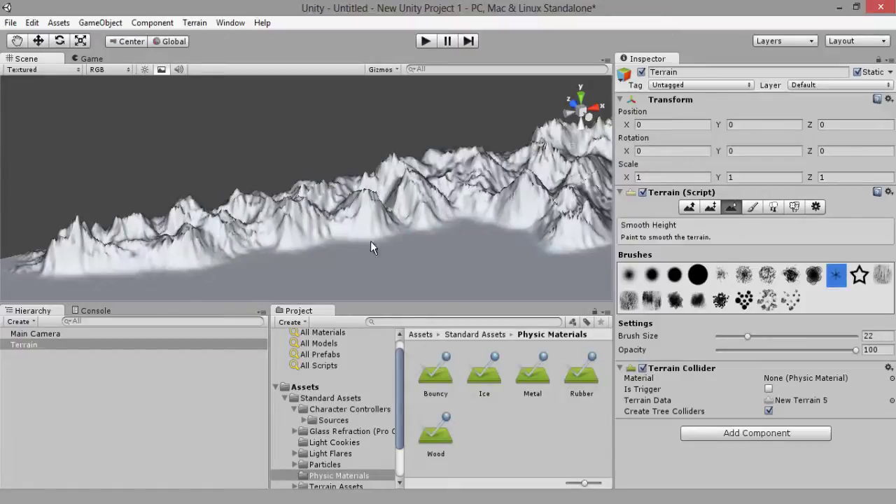
# Switch the terrain from height smoothing to the Paint Texture tool
pyautogui.moveTo(322, 262)
pyautogui.keyDown('alt'); pyautogui.mouseDown()
pyautogui.moveTo(412, 236)
pyautogui.moveTo(315, 149)
pyautogui.moveTo(344, 145)
pyautogui.moveTo(331, 128)
pyautogui.mouseUp(); pyautogui.keyUp('alt')
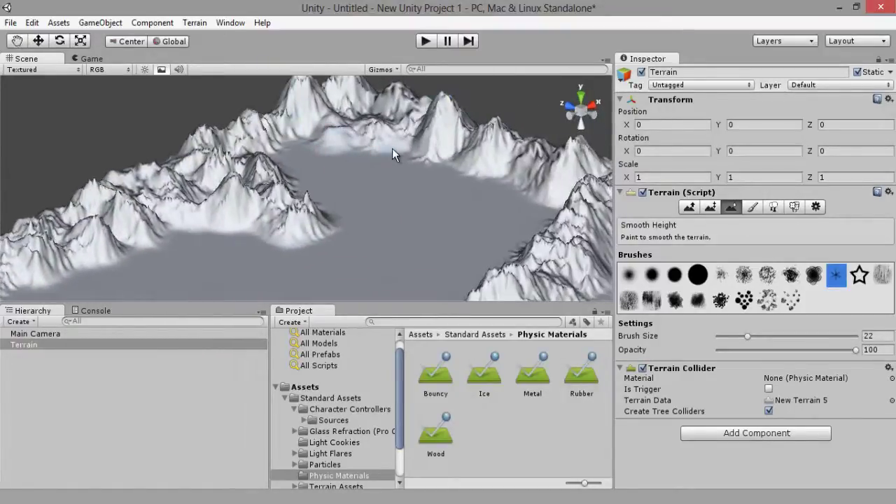
pyautogui.keyDown('alt'); pyautogui.moveTo(410, 160); pyautogui.dragTo(77, 190); pyautogui.keyUp('alt')
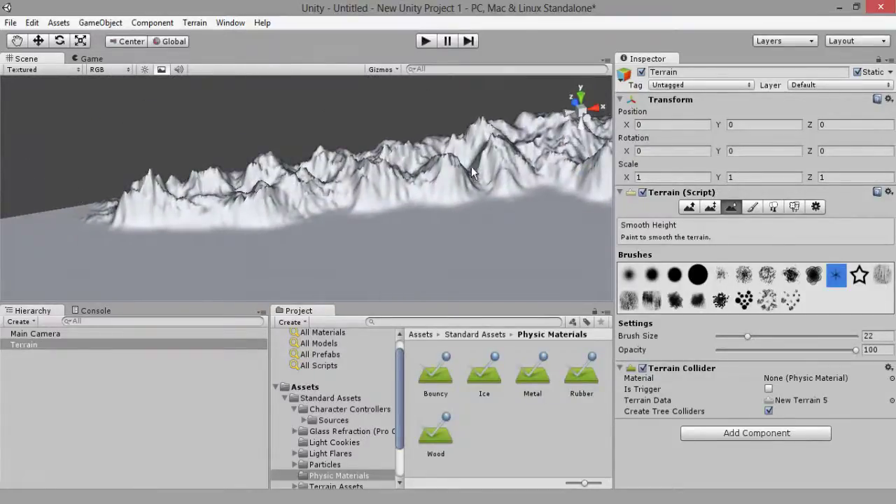
pyautogui.keyDown('alt'); pyautogui.moveTo(460, 220); pyautogui.dragTo(341, 210, button='right'); pyautogui.keyUp('alt')
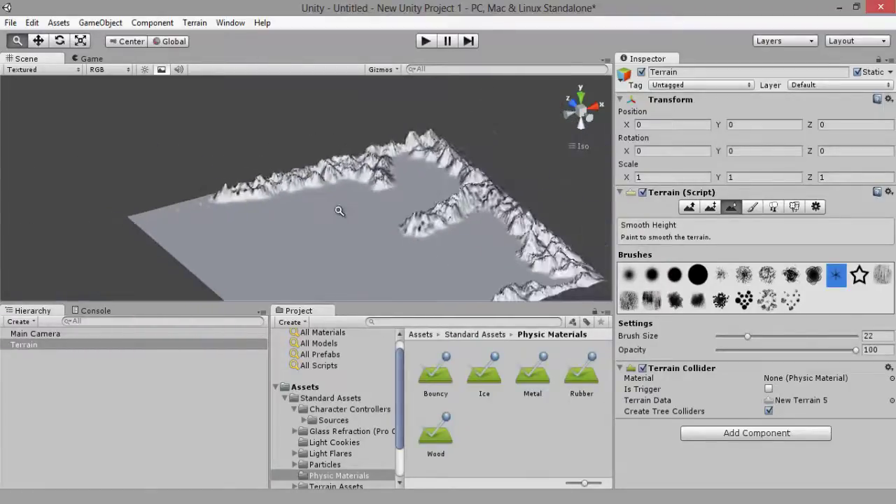
pyautogui.keyDown('alt'); pyautogui.moveTo(282, 196); pyautogui.dragTo(451, 124); pyautogui.keyUp('alt')
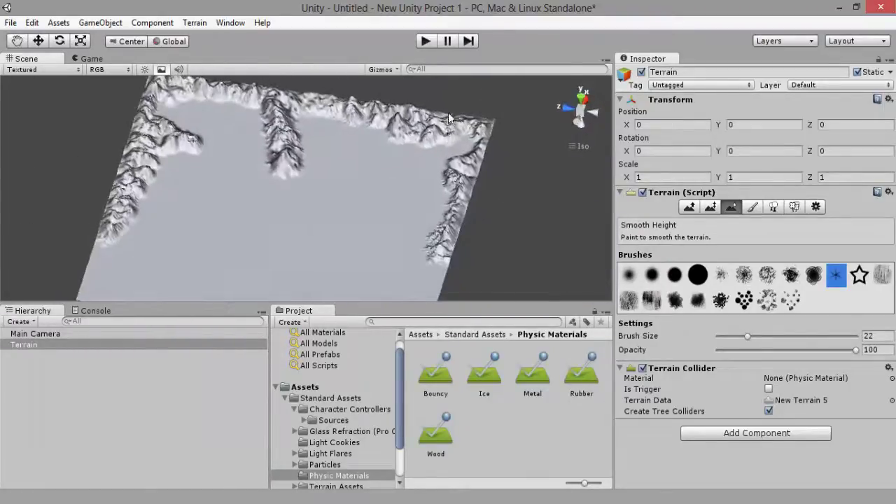
pyautogui.keyDown('alt'); pyautogui.moveTo(266, 142); pyautogui.dragTo(286, 161); pyautogui.keyUp('alt')
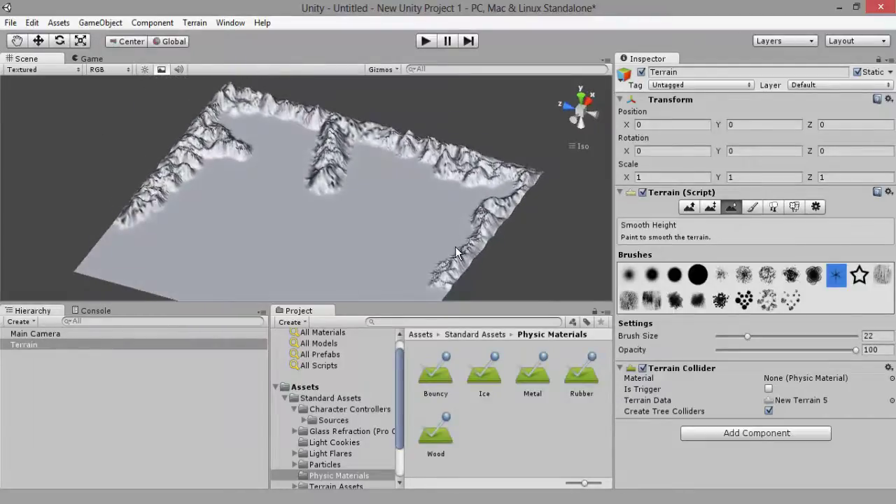
pyautogui.click(759, 209)
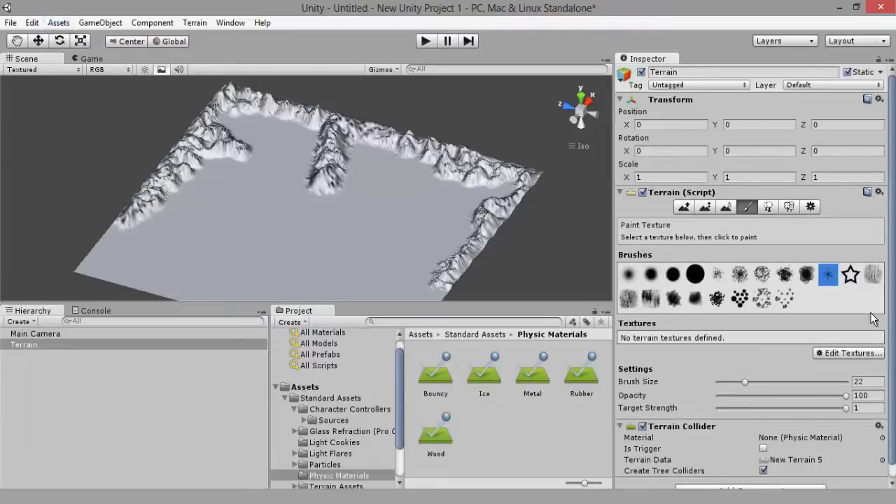
# Look through the list of asset packages available for import and the project's asset folders
pyautogui.click(56, 23)
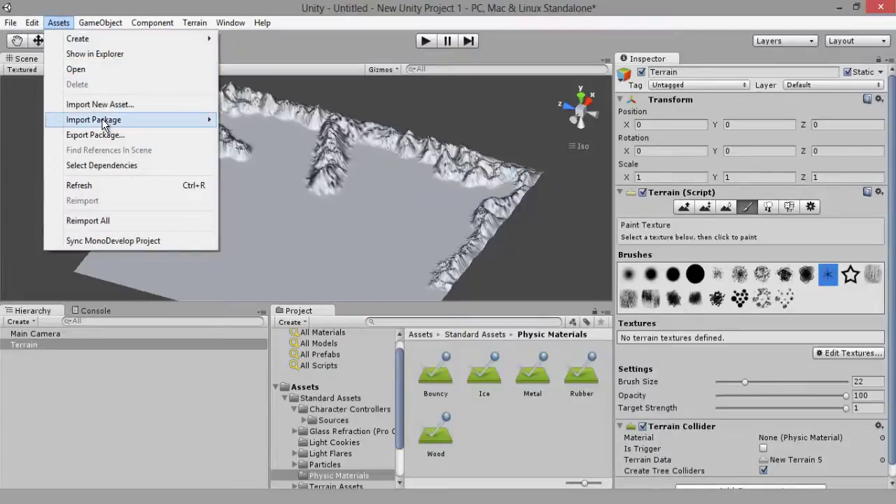
pyautogui.moveTo(101, 120)
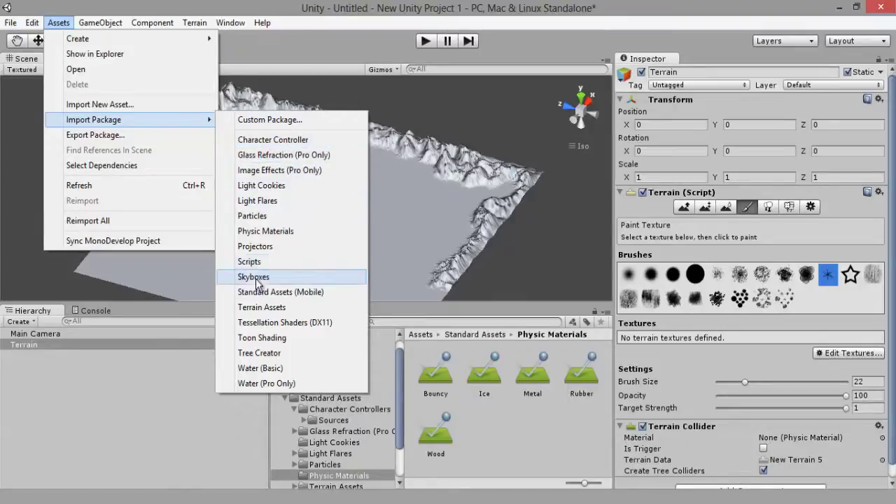
pyautogui.click(94, 419)
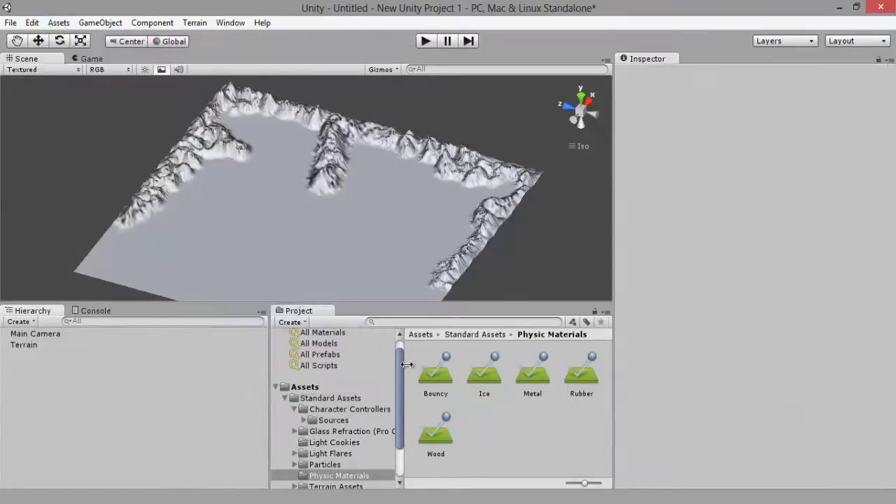
pyautogui.moveTo(400, 392); pyautogui.dragTo(395, 437)
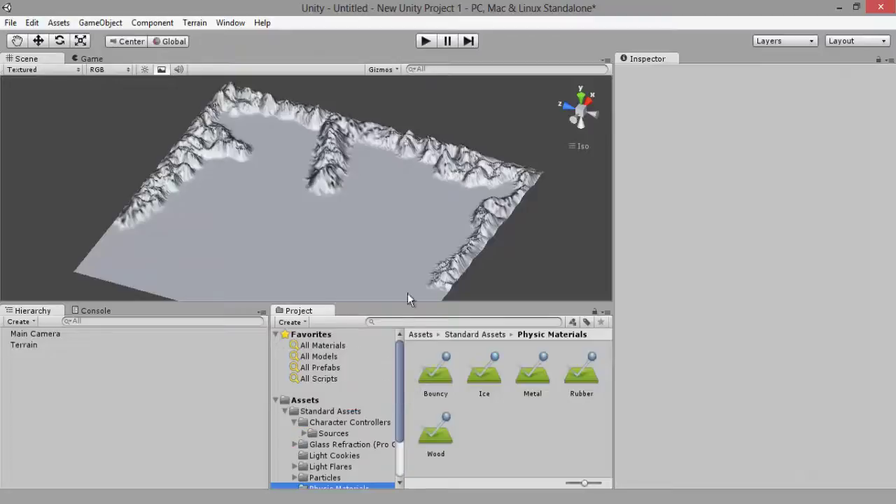
# Reselect the terrain and start adding a terrain texture, choosing Cliff (Layered Rock) as its texture
pyautogui.click(242, 194)
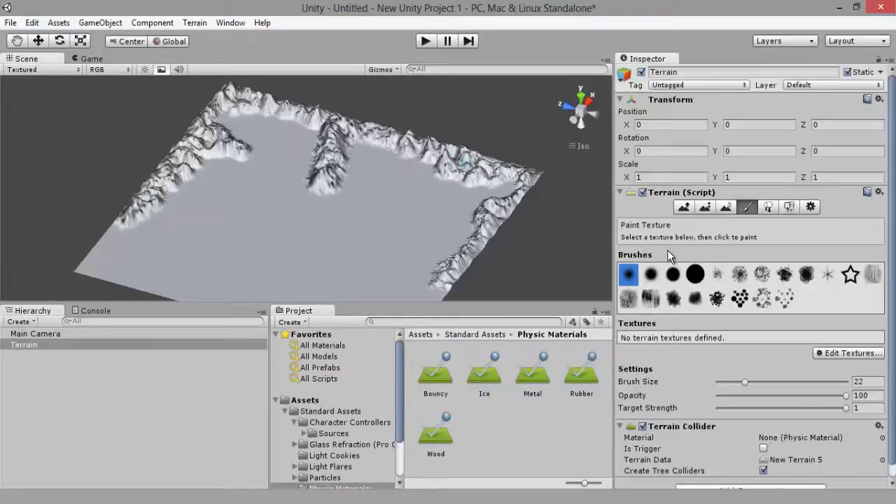
pyautogui.click(869, 354)
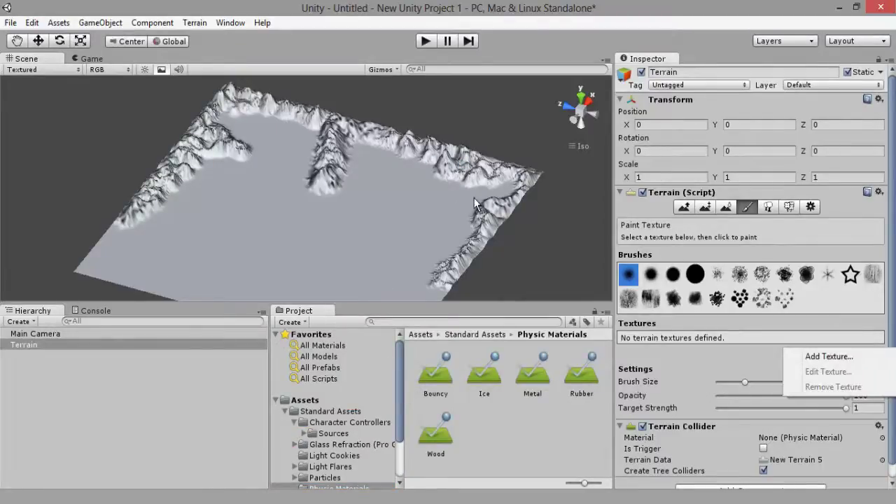
pyautogui.click(826, 357)
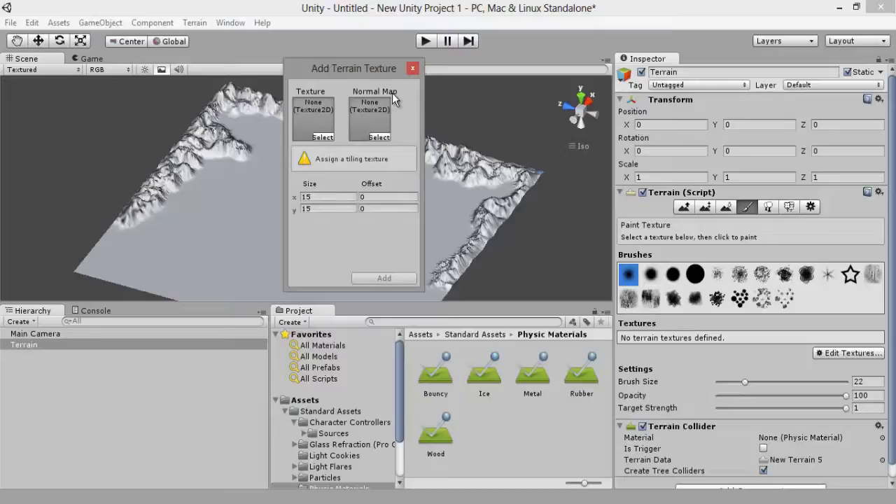
pyautogui.click(329, 137)
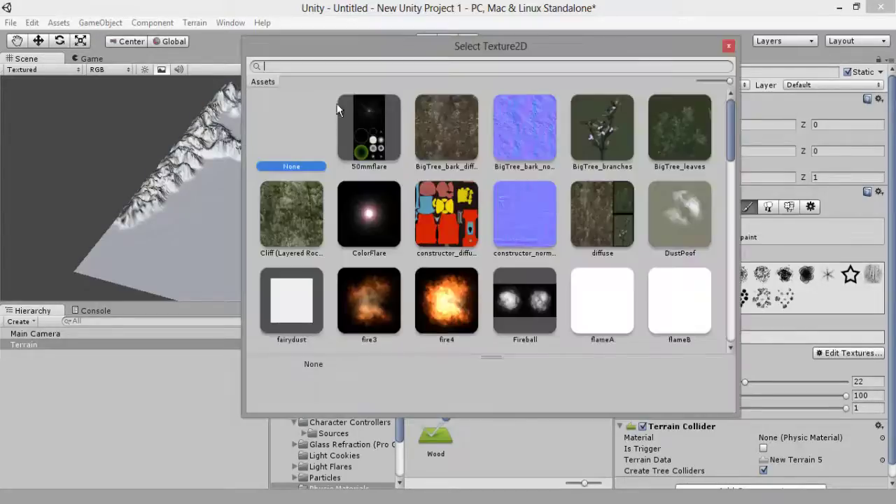
pyautogui.scroll(-3, 730, 124)
pyautogui.scroll(3, 731, 116)
pyautogui.moveTo(733, 119); pyautogui.dragTo(730, 95)
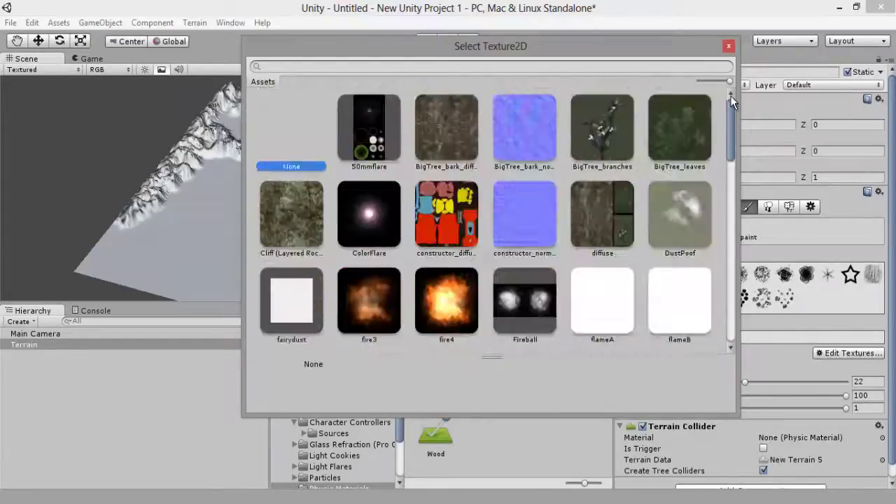
pyautogui.click(294, 218)
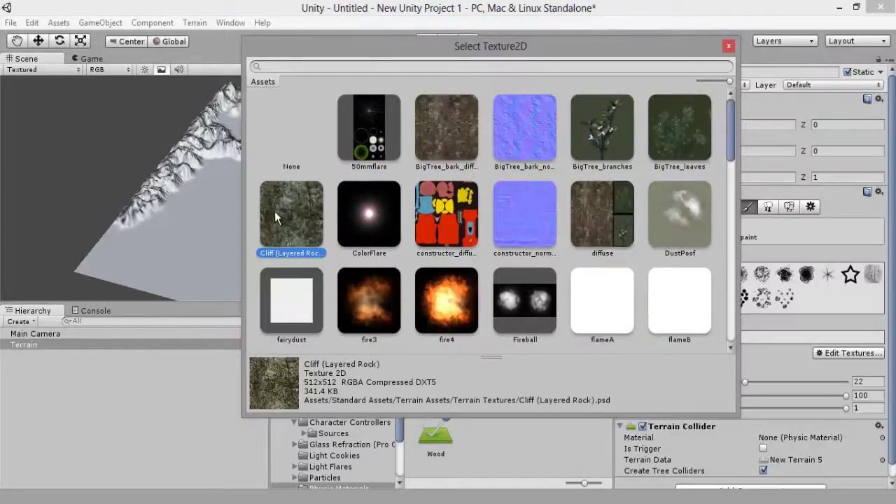